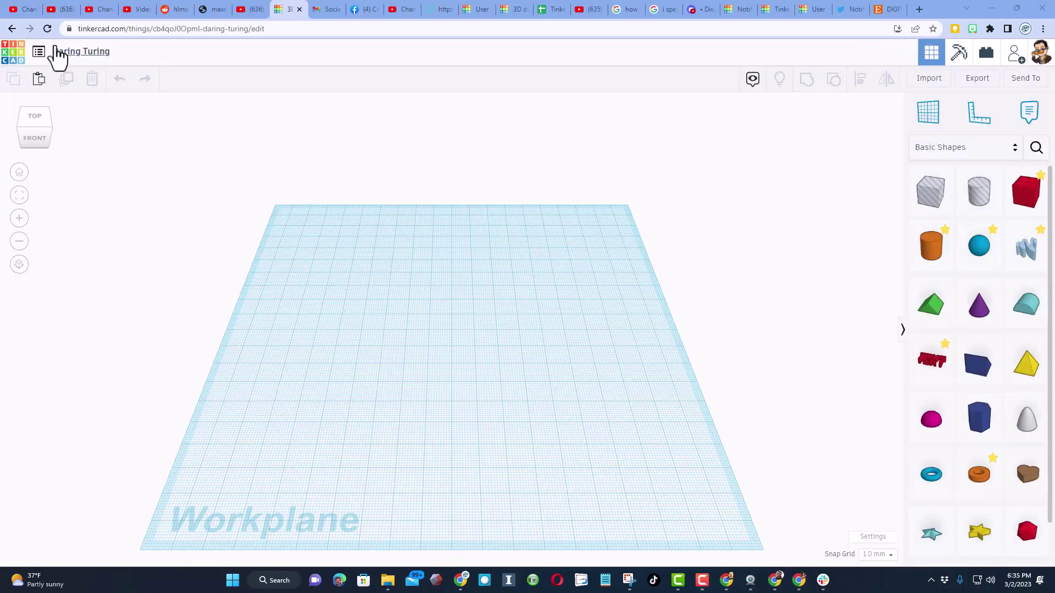
Retitle the new Tinkercad design 'custom gradient'.
click(85, 53)
text(custom g)
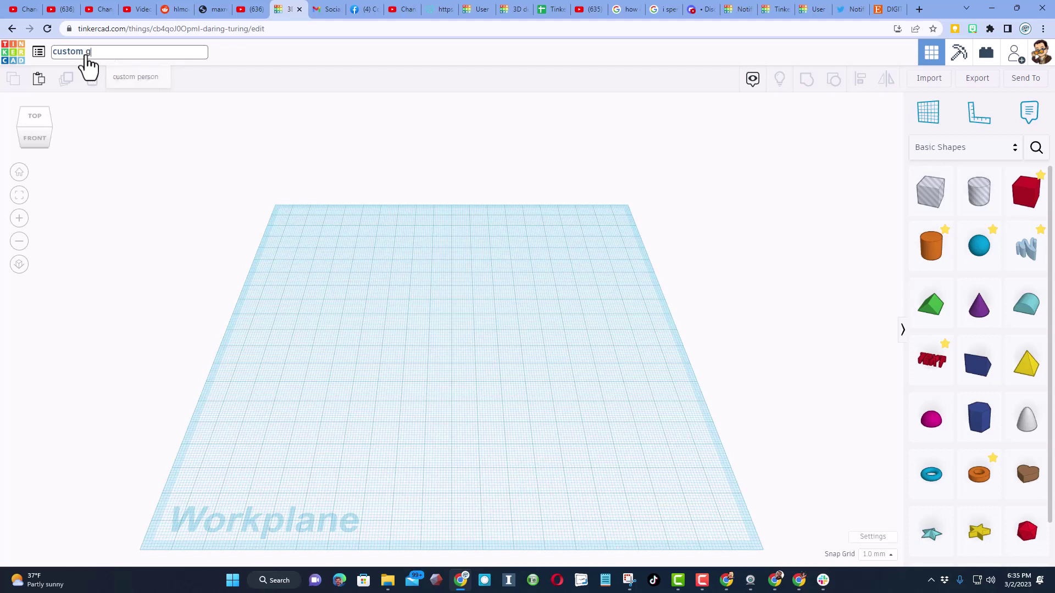
text(radient)
key(Return)
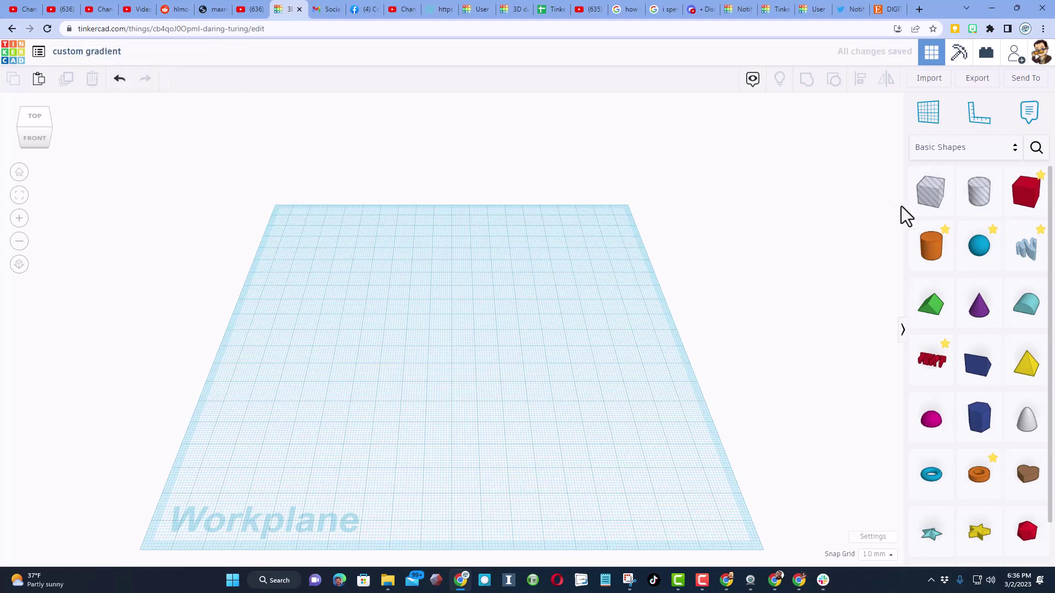
Drop a red Box on the workplane and scale it uniformly to a 60 mm cube.
drag(1019, 189, 413, 367)
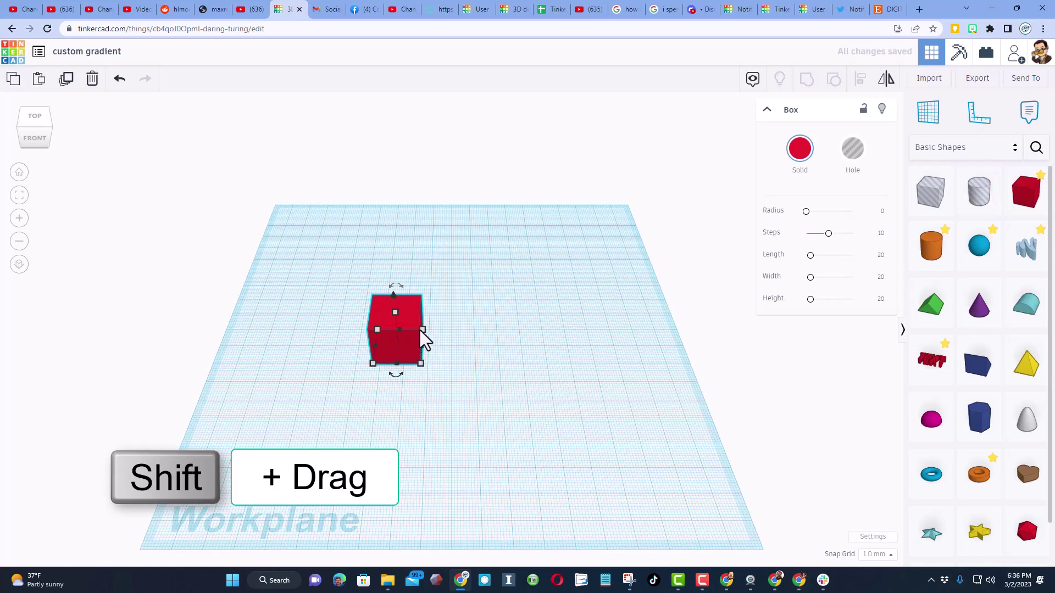
shift+drag(422, 331, 566, 285)
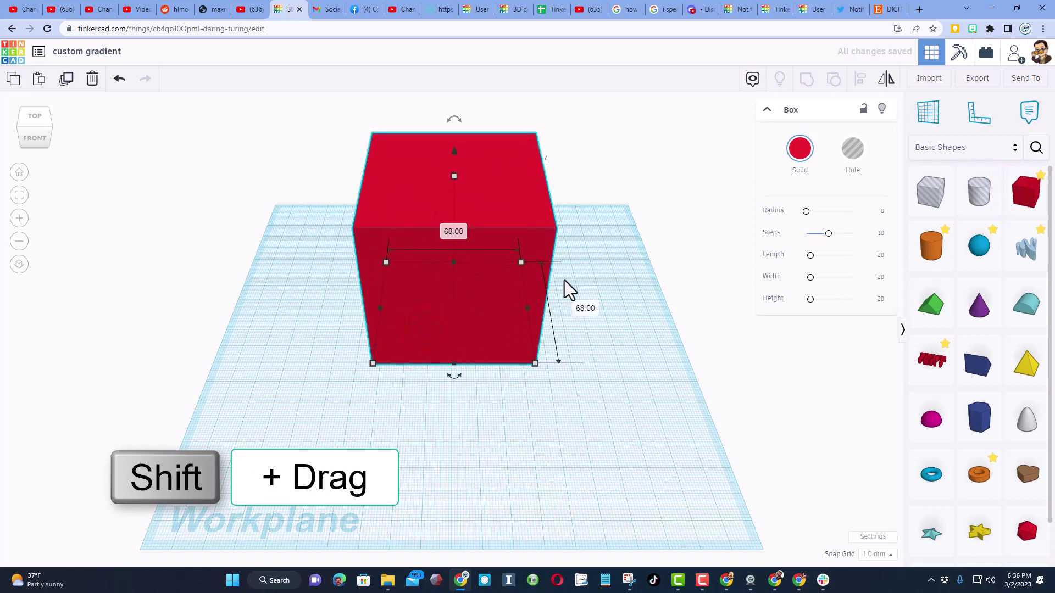
click(584, 308)
text(60)
key(Return)
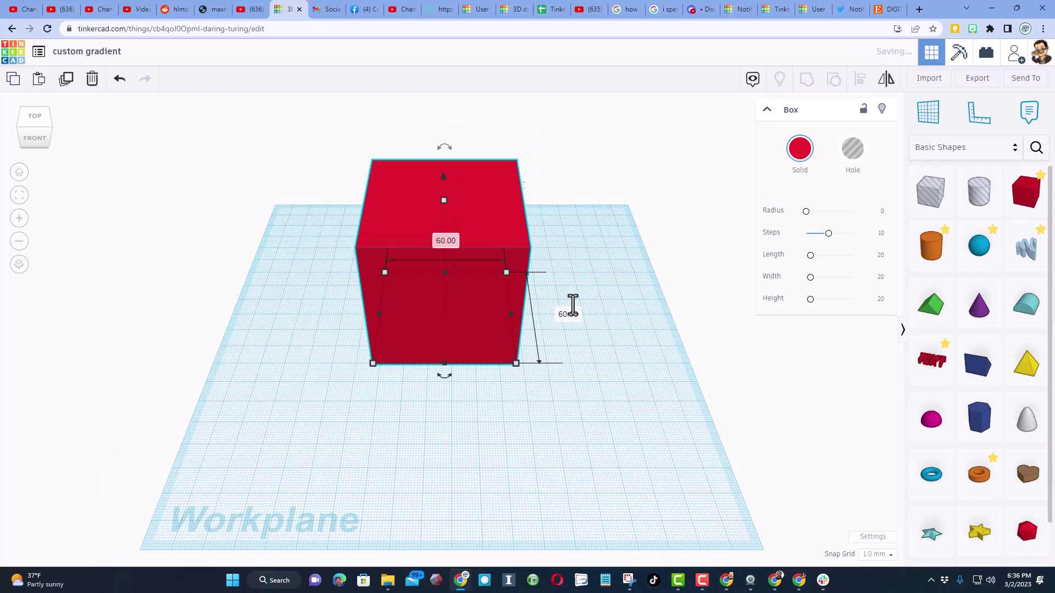
right_drag(446, 297, 420, 274)
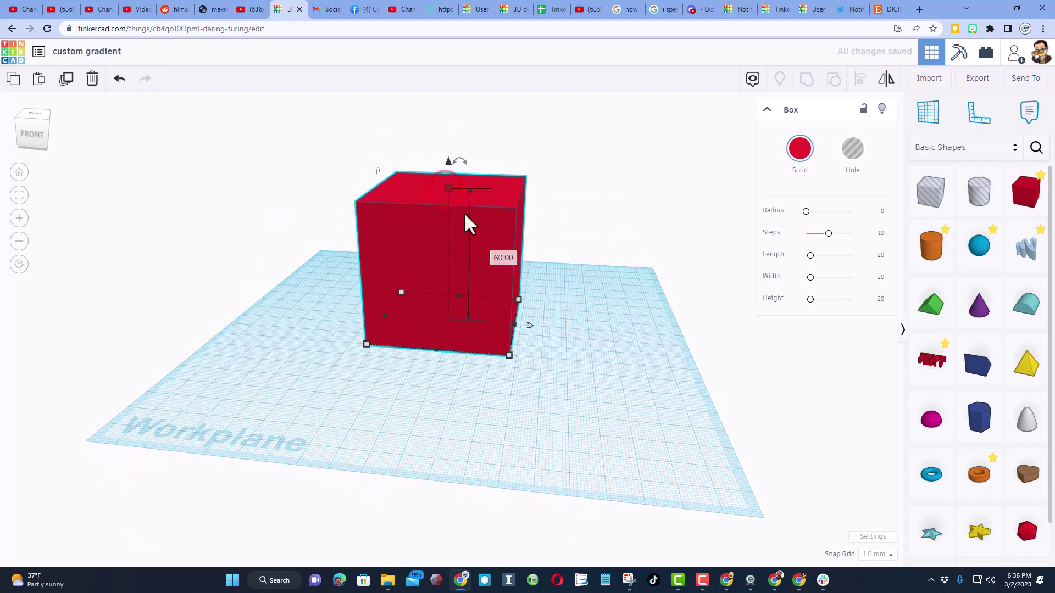
click(500, 258)
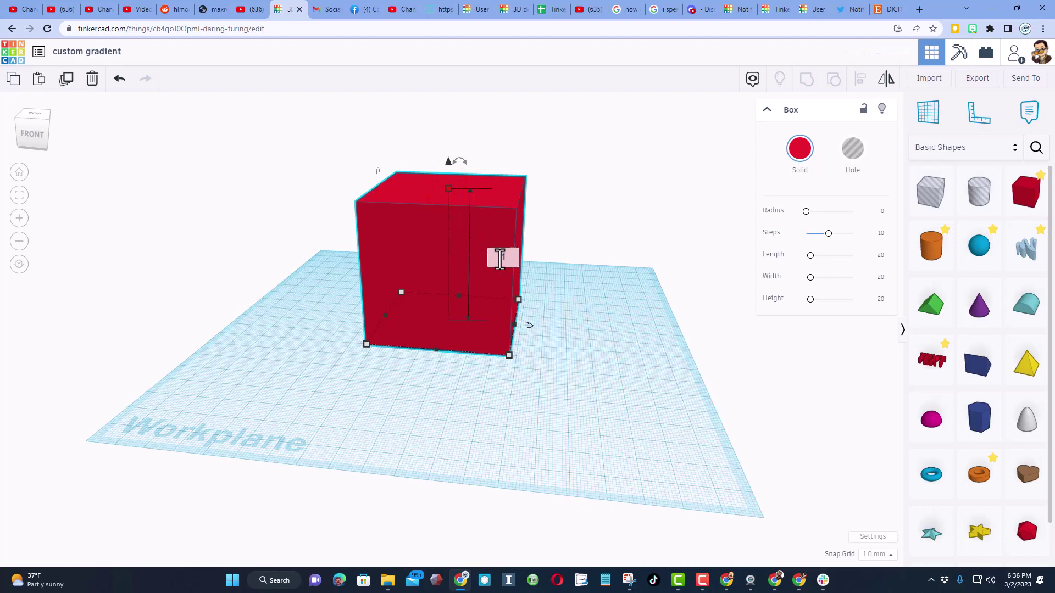
Set the box height to 1 mm to make a thin flat layer.
text(1)
key(Return)
scroll(492, 291, up, 3)
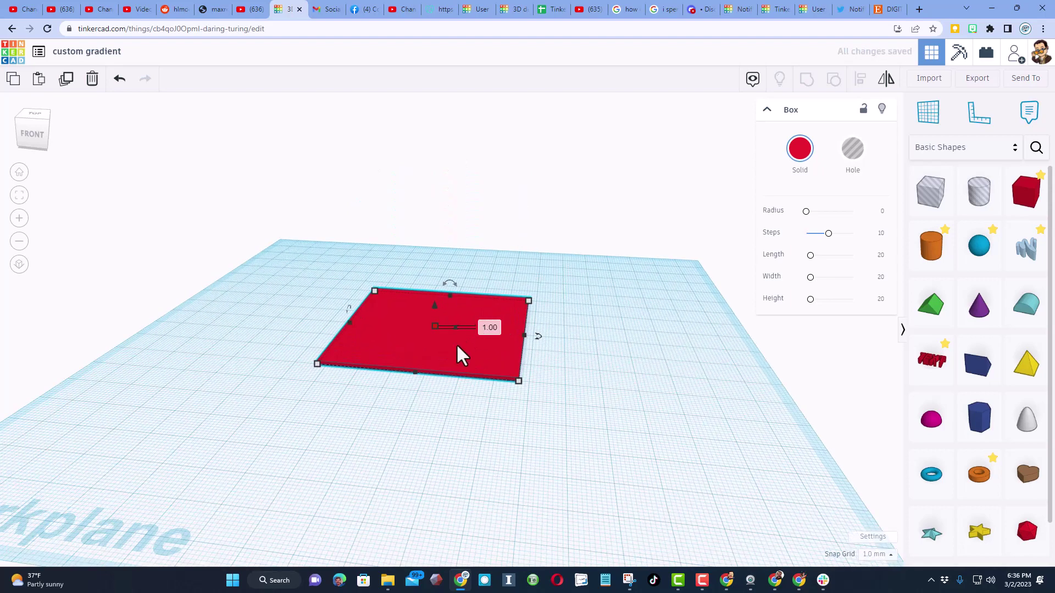
mouse_move(457, 344)
right_down()
mouse_move(443, 343)
mouse_move(448, 353)
right_up()
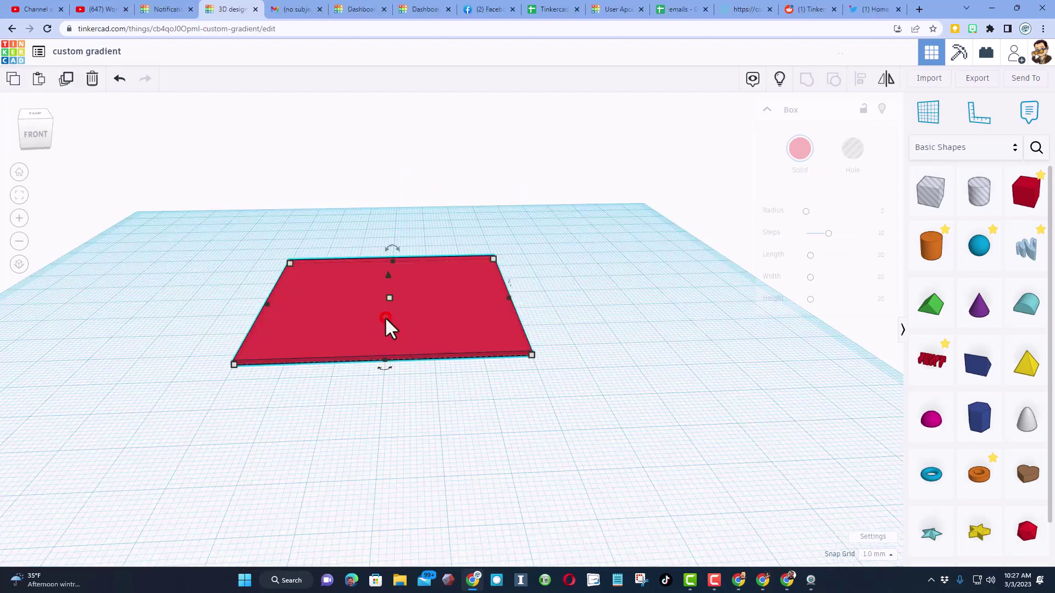
Duplicate the layer repeatedly with Ctrl+D, raising copies with Ctrl+Up to build a tall stack.
click(387, 318)
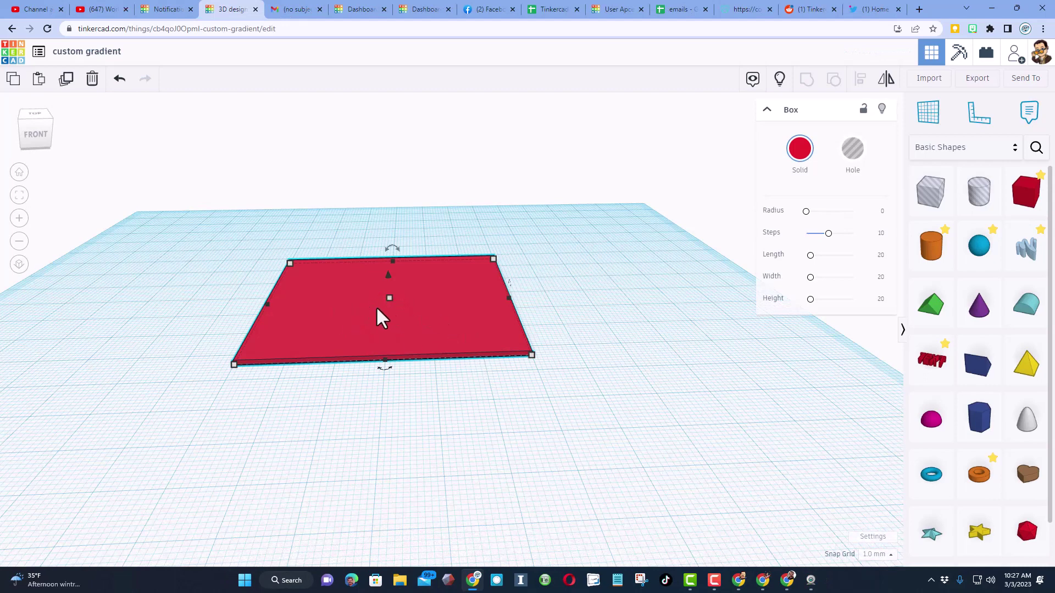
key(ctrl+d)
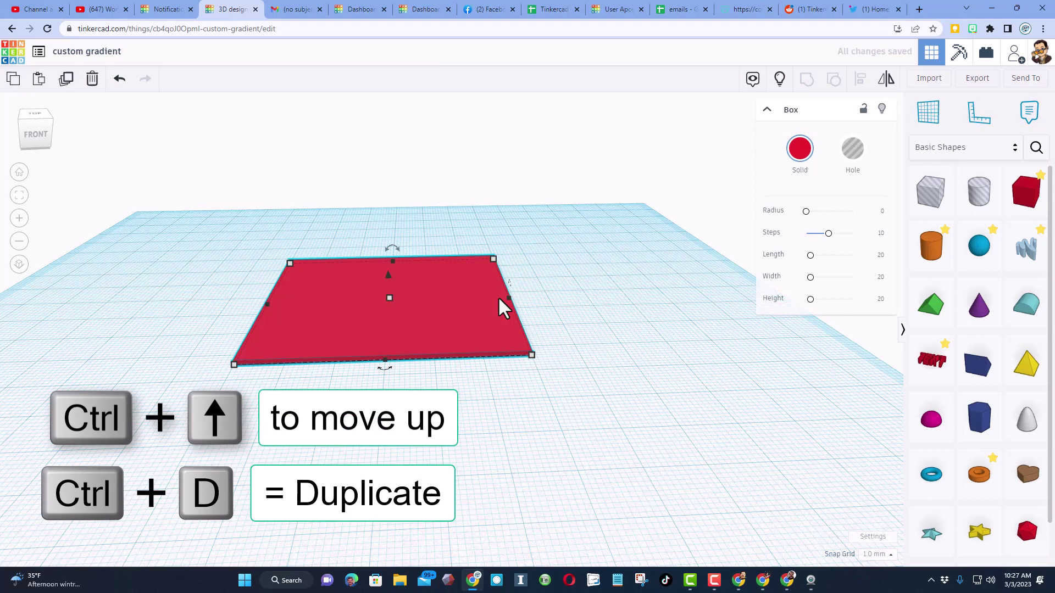
key(ctrl+Up)
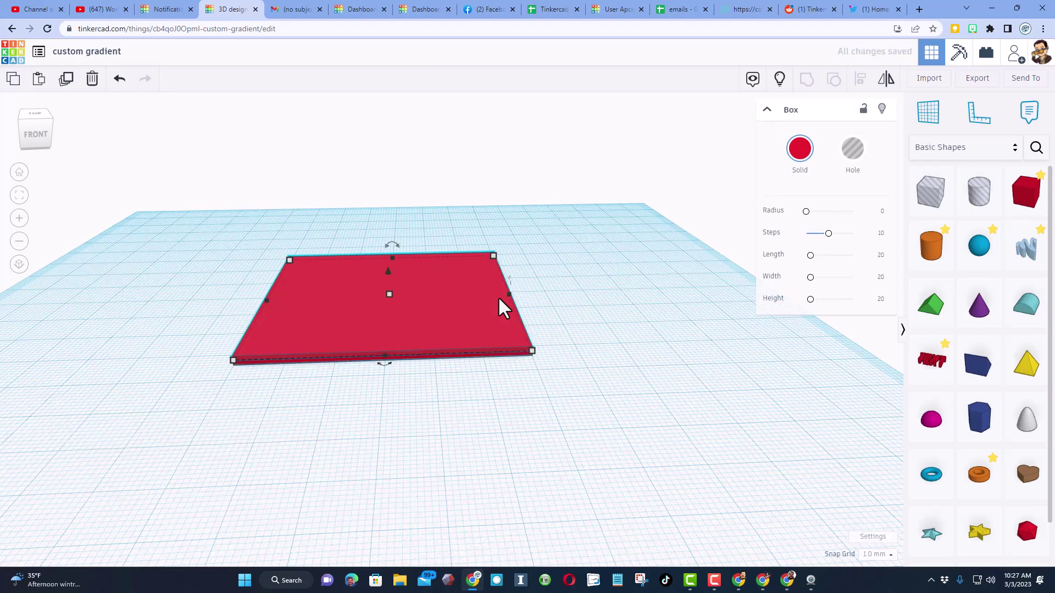
key(ctrl+d)
key(ctrl+d)
key(ctrl+d)
key(ctrl+d)
key(ctrl+d)
key(ctrl+d)
key(ctrl+d)
key(ctrl+d)
key(ctrl+d)
key(ctrl+d)
key(ctrl+d)
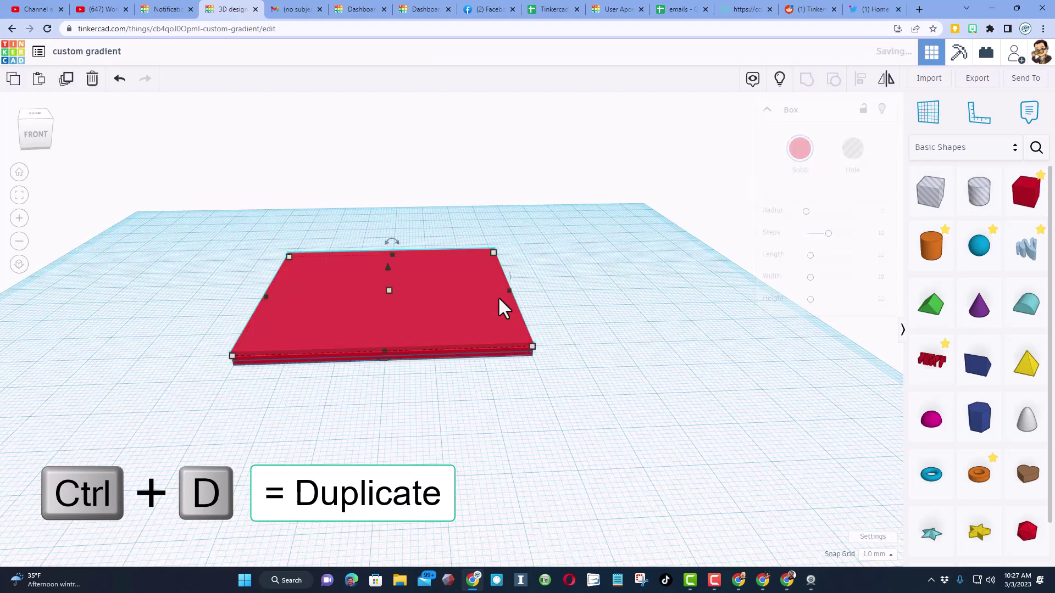
key(ctrl+d)
key(ctrl+d)
key(ctrl+d)
key(ctrl+d)
key(ctrl+d)
key(ctrl+d)
key(ctrl+d)
key(ctrl+d)
key(ctrl+d)
key(ctrl+d)
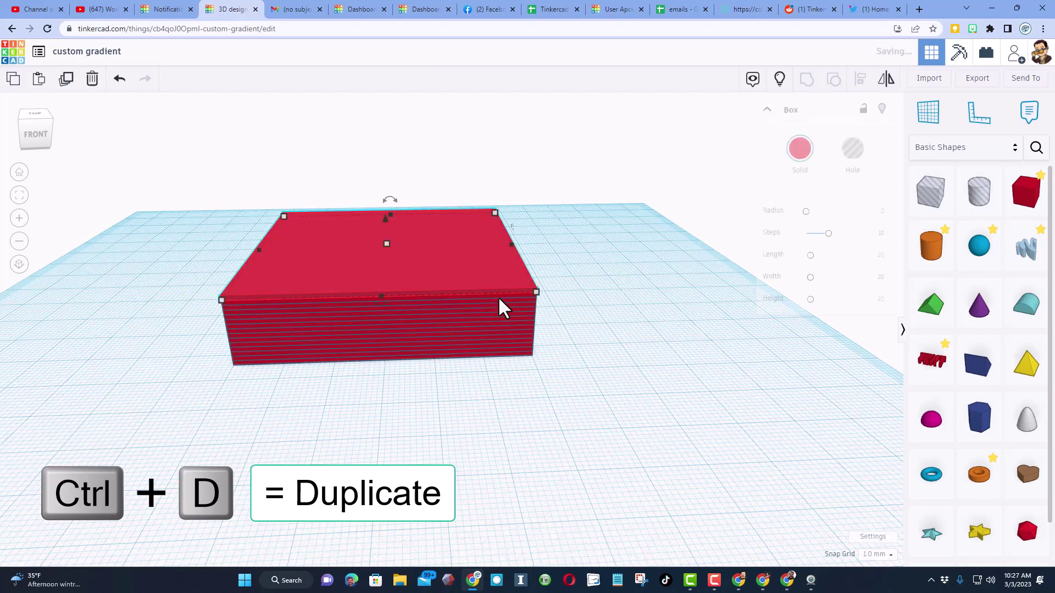
key(ctrl+d)
key(ctrl+d)
key(ctrl+d)
key(ctrl+d)
key(ctrl+d)
key(ctrl+d)
key(ctrl+d)
key(ctrl+d)
key(ctrl+d)
key(ctrl+d)
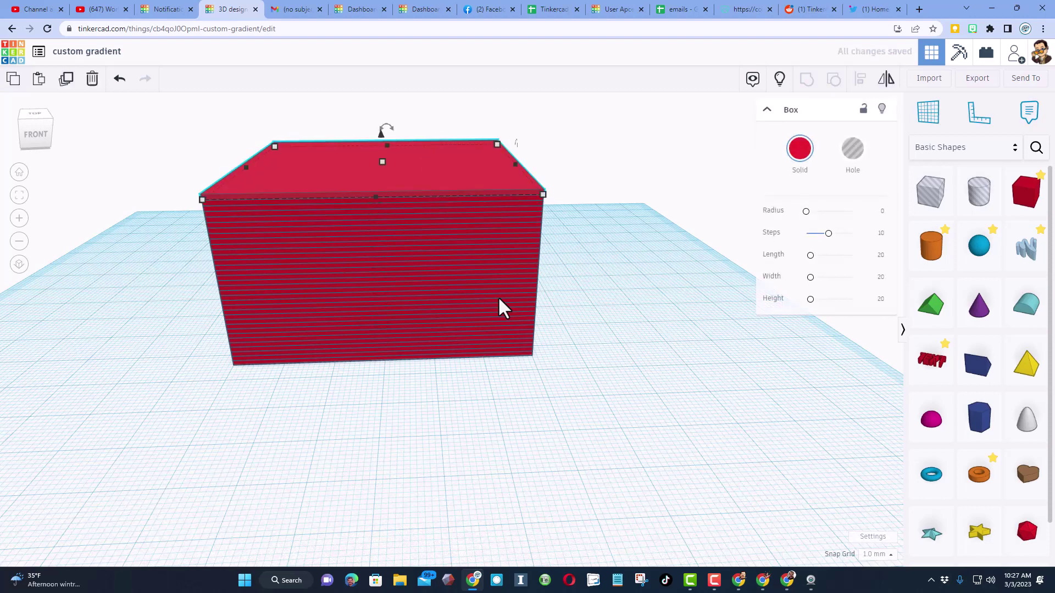
click(630, 39)
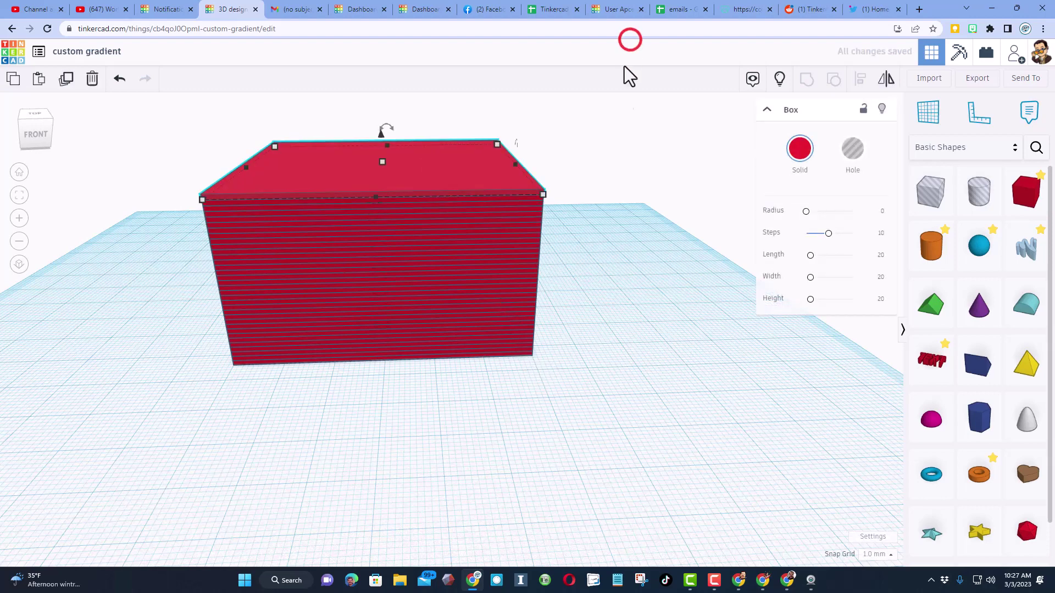
click(636, 170)
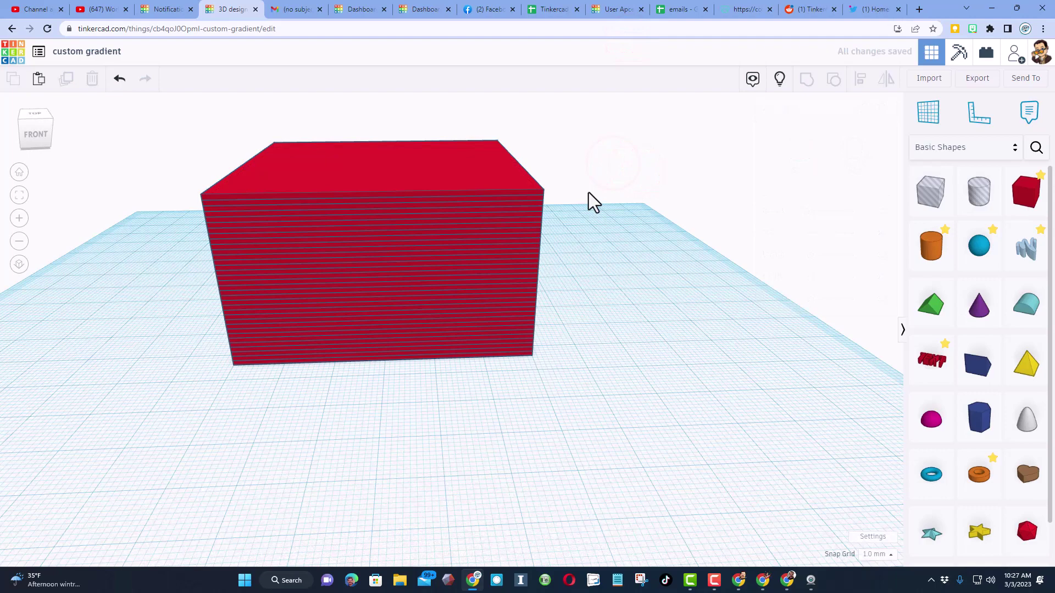
drag(589, 190, 423, 413)
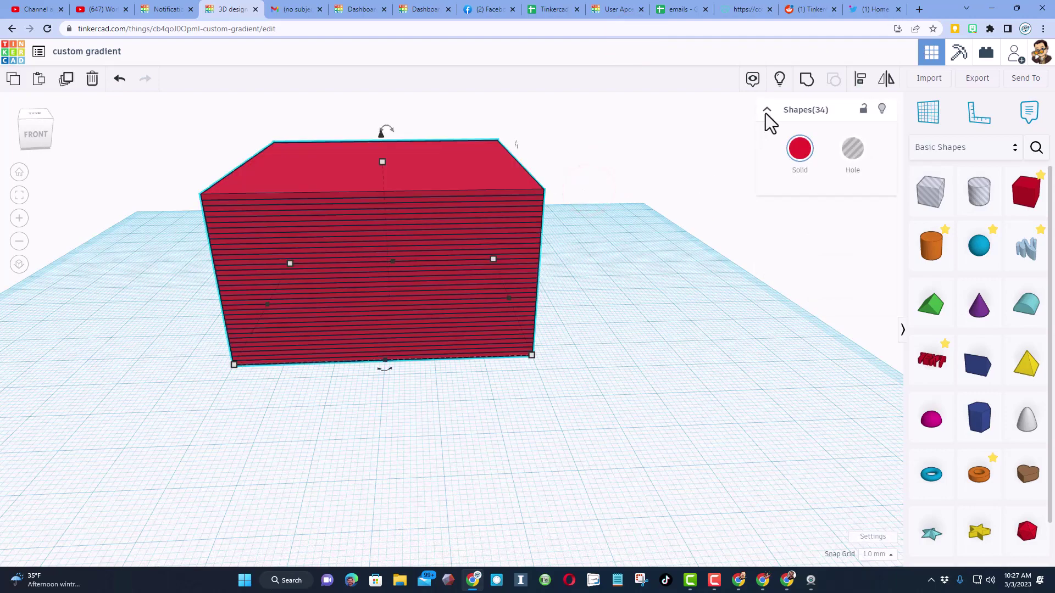
click(628, 202)
right_drag(467, 225, 532, 213)
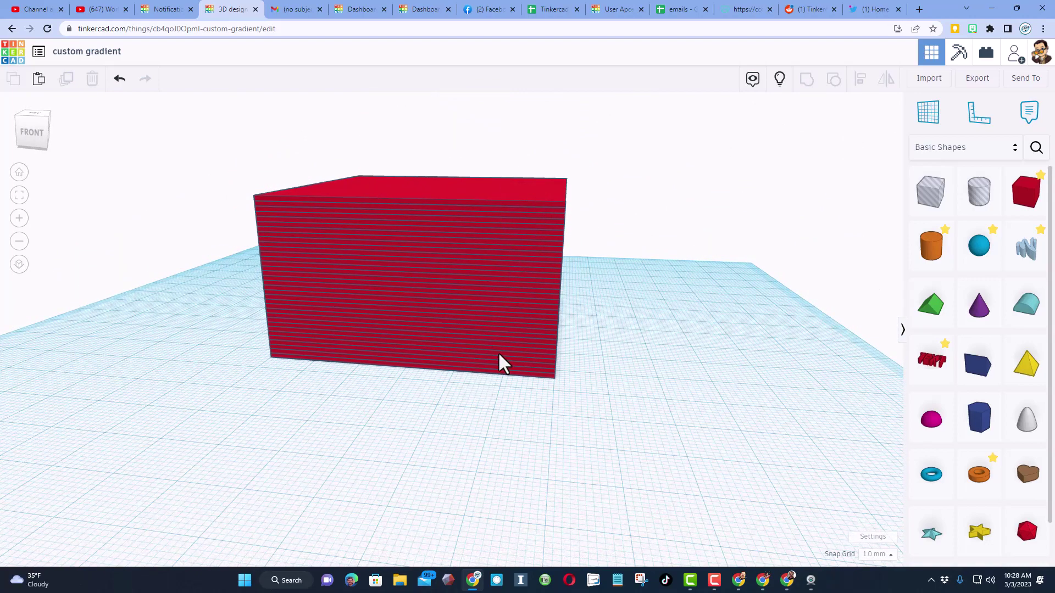
right_drag(549, 382, 547, 399)
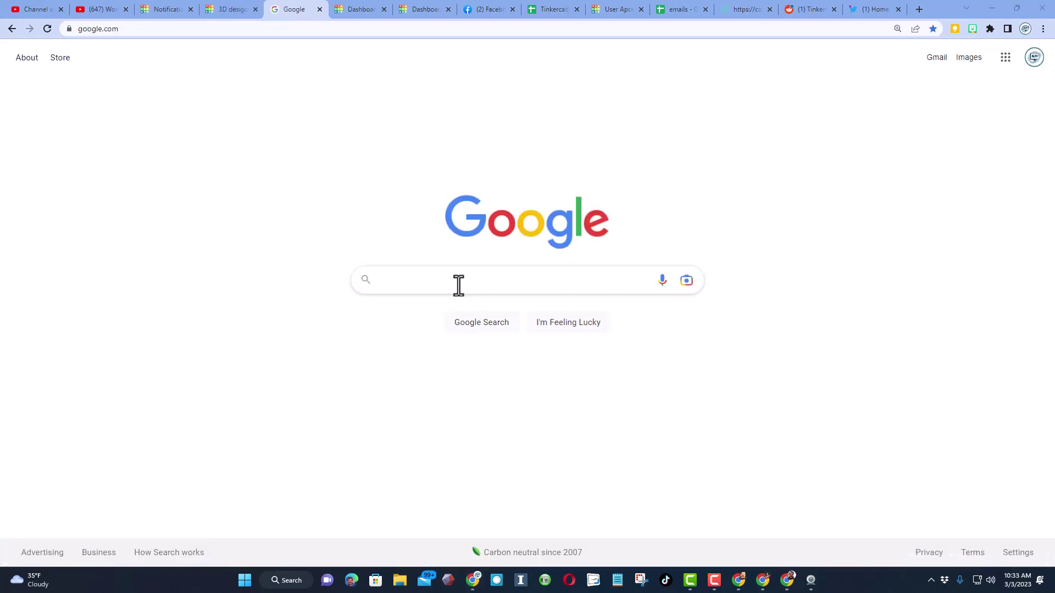
Search Google for 'generate gradient hex' and open the Coolors Gradient Palette page.
click(458, 285)
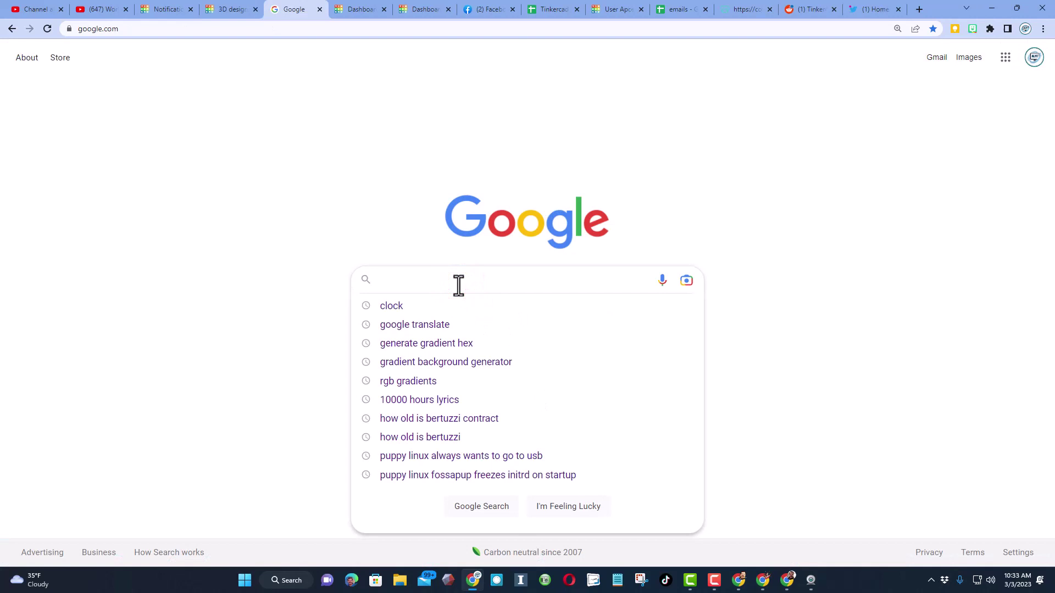
click(463, 343)
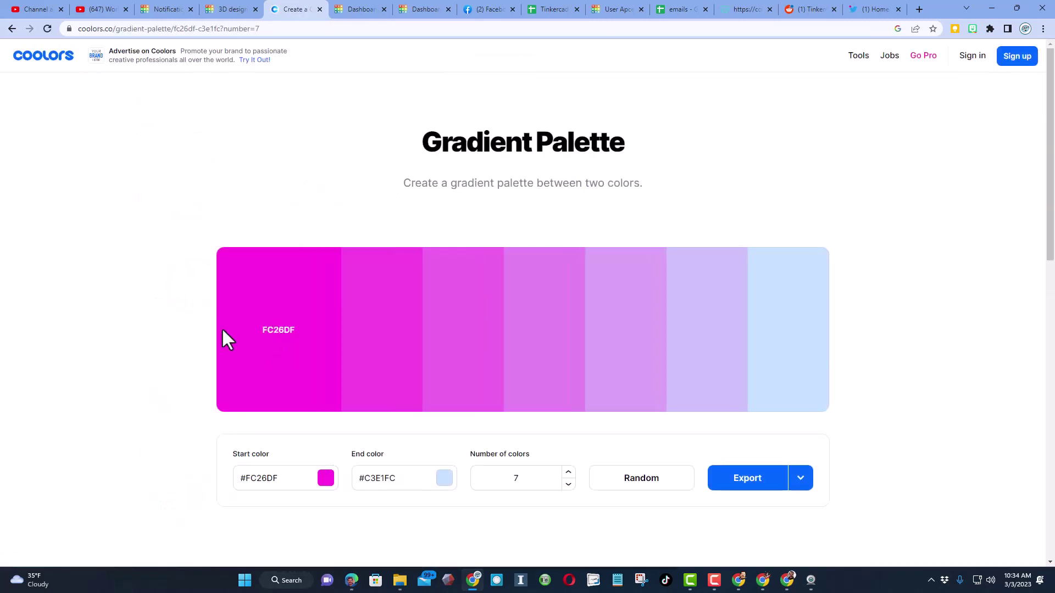
Set the gradient's start colour to vivid magenta #FF00DD.
click(279, 385)
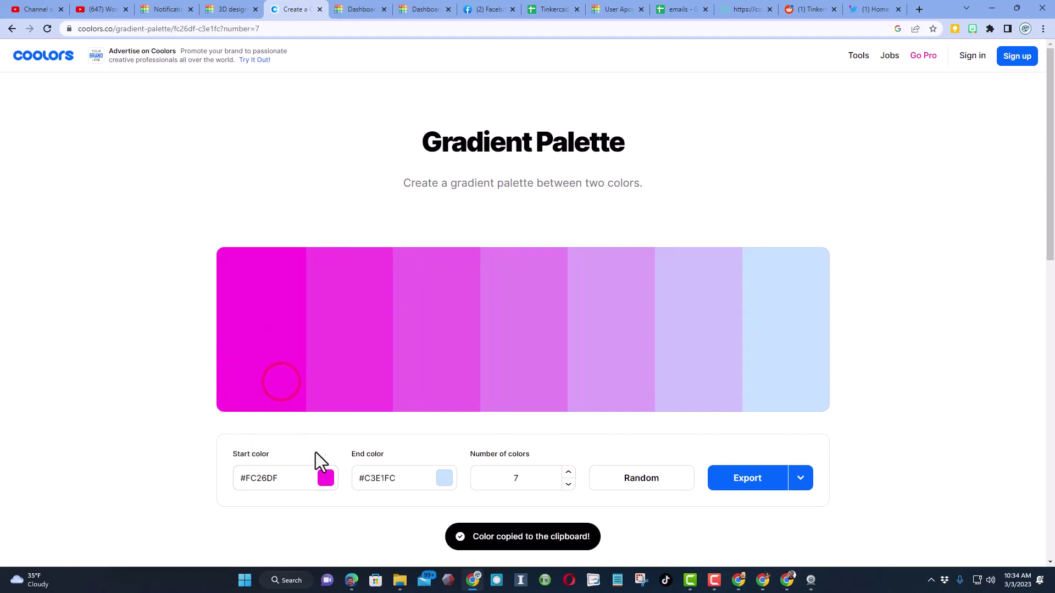
click(326, 479)
drag(374, 352, 395, 294)
click(396, 294)
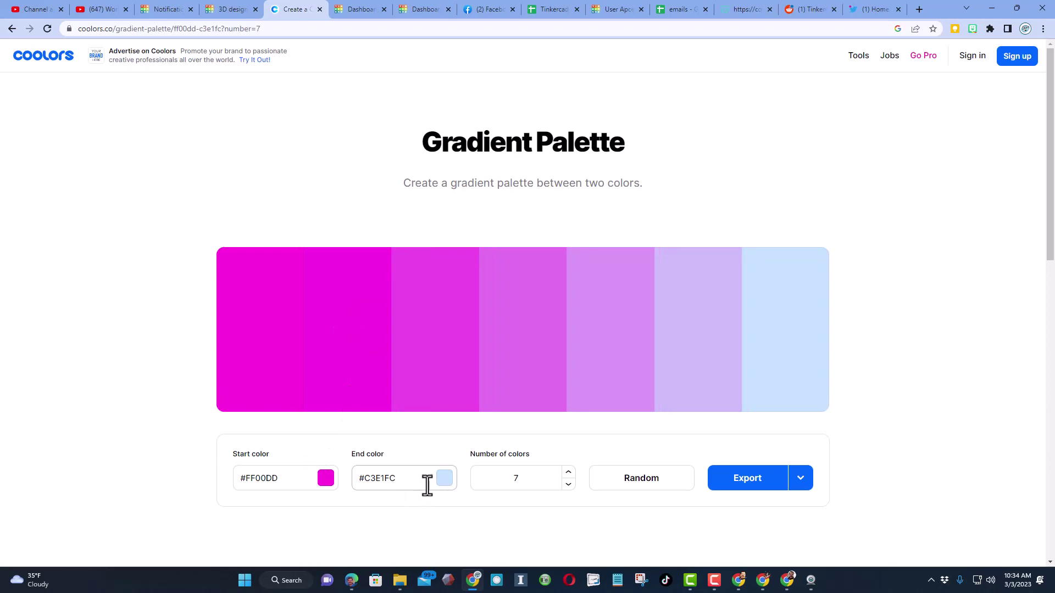
Set the end colour to dark purple #390053 and begin changing the colour count to 25.
click(443, 481)
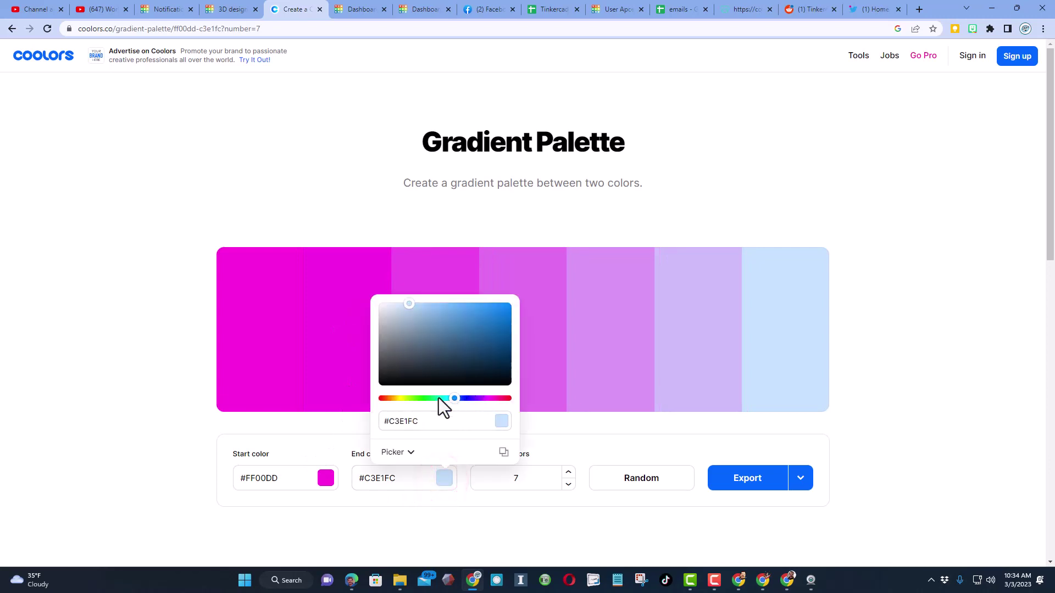
drag(461, 403, 480, 409)
click(480, 344)
drag(485, 329, 526, 299)
click(526, 299)
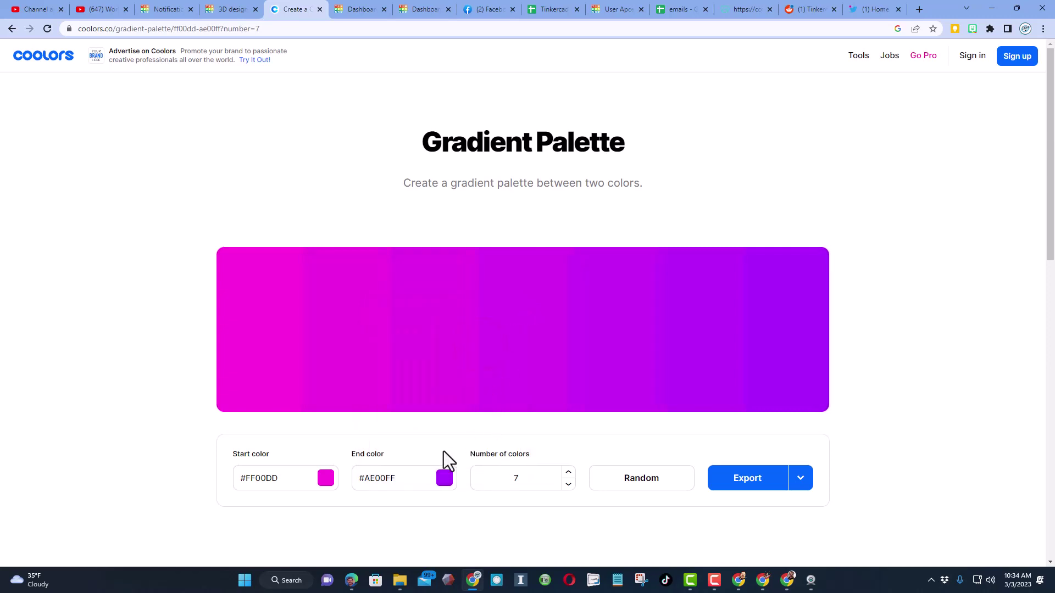
click(448, 476)
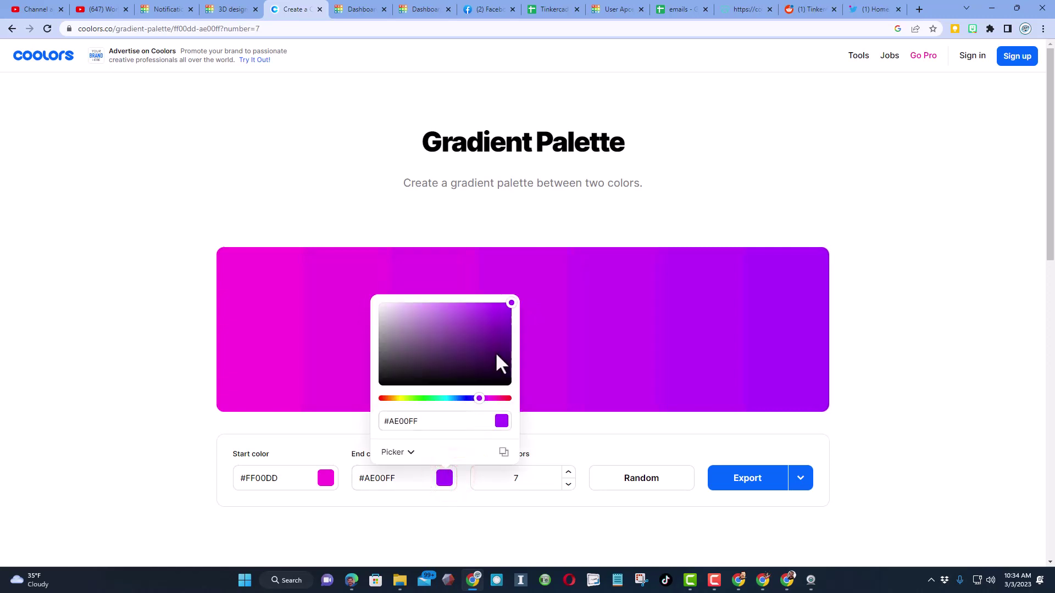
drag(496, 355, 508, 349)
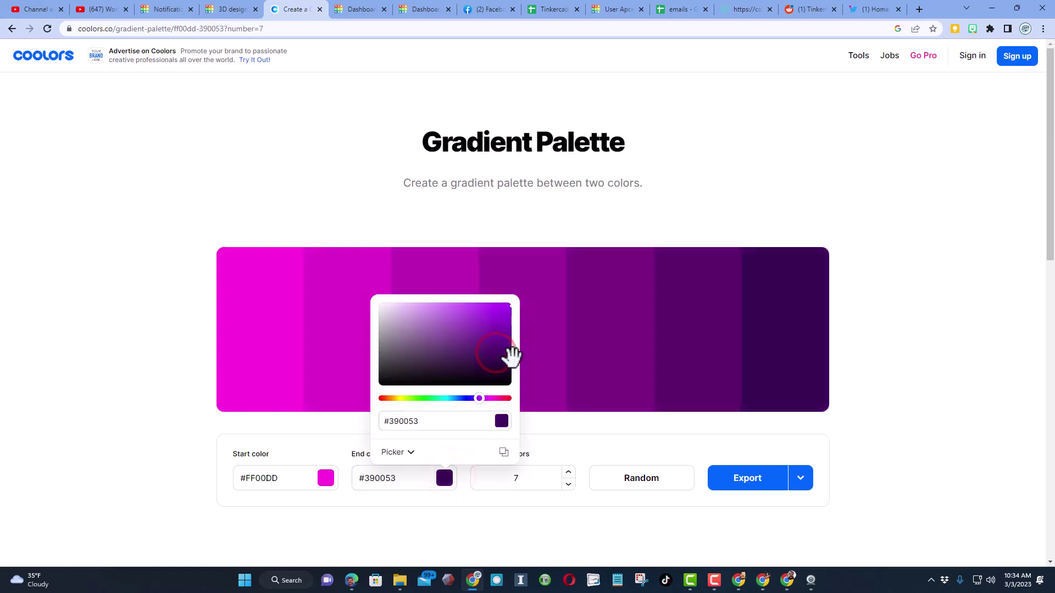
click(340, 422)
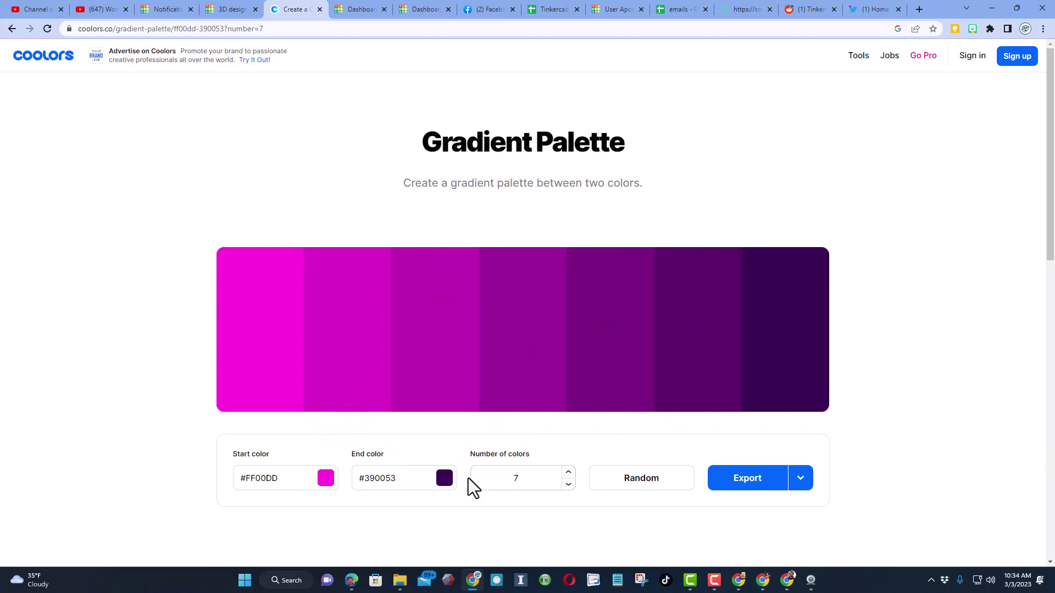
drag(521, 481, 489, 478)
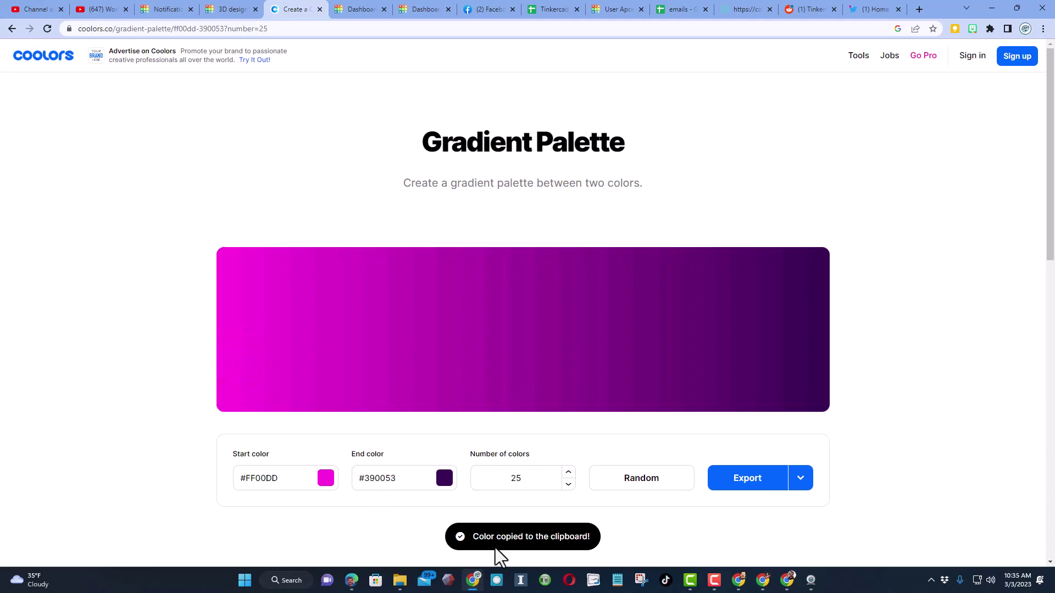
Paint the bottom layer custom hex #FF00DD, then copy the F700D7 shade from Coolors.
key(ctrl+shift+Tab)
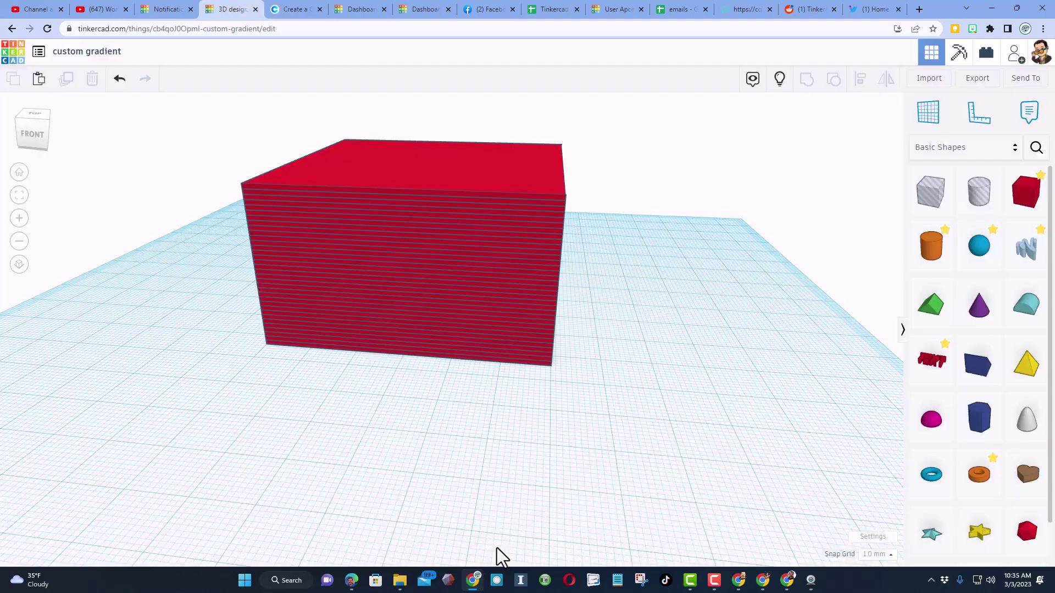
click(531, 365)
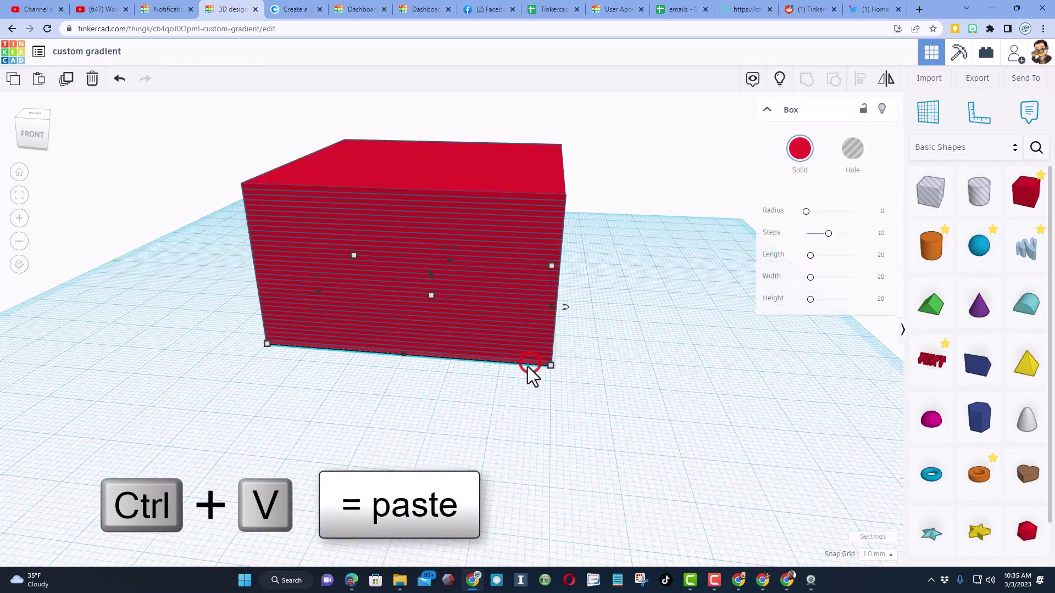
click(800, 160)
click(876, 211)
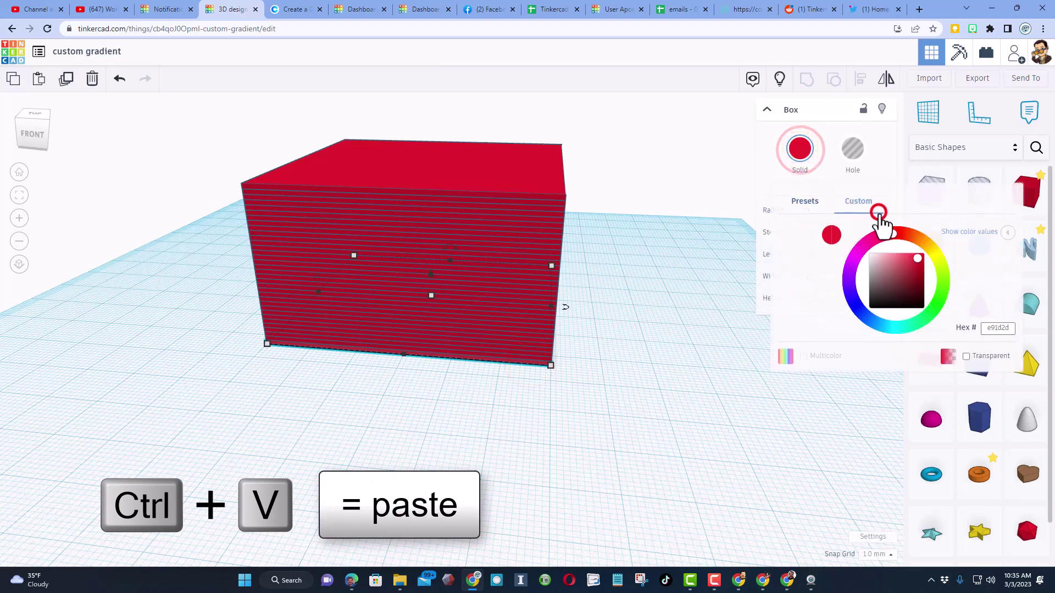
click(997, 330)
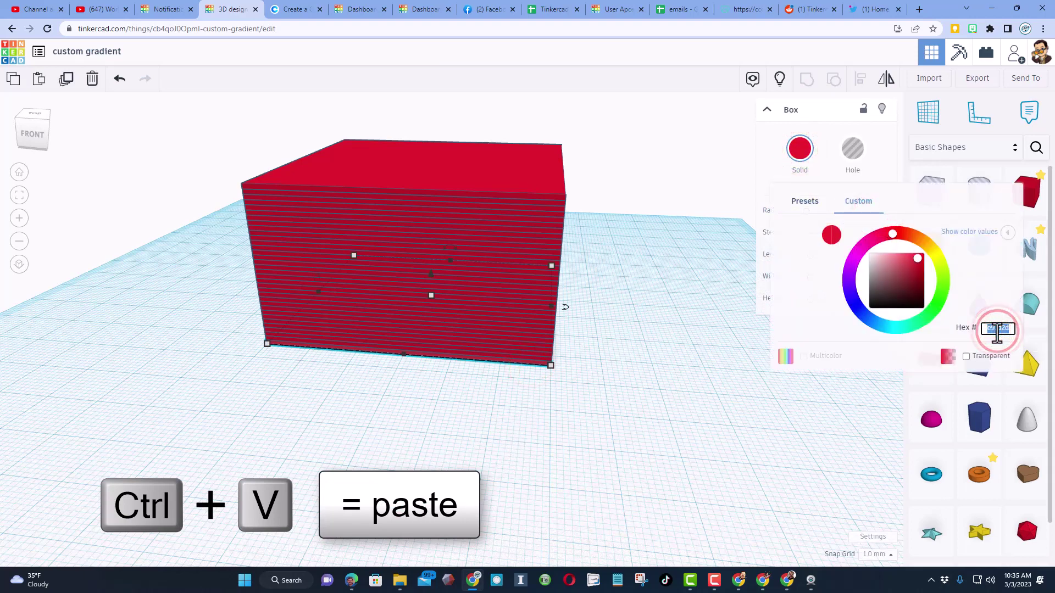
key(Return)
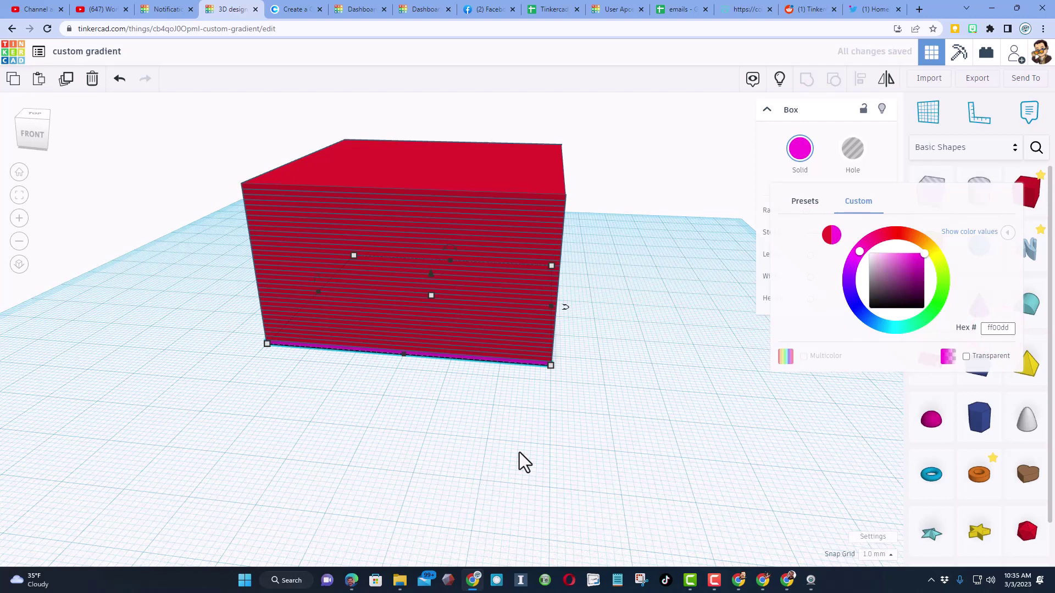
scroll(524, 464, up, 4)
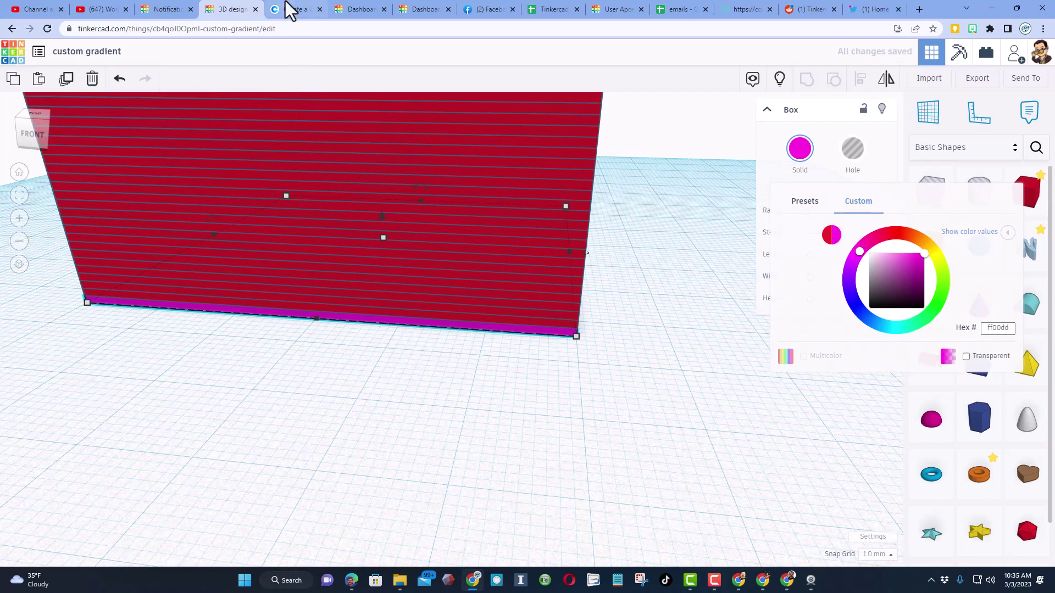
click(297, 9)
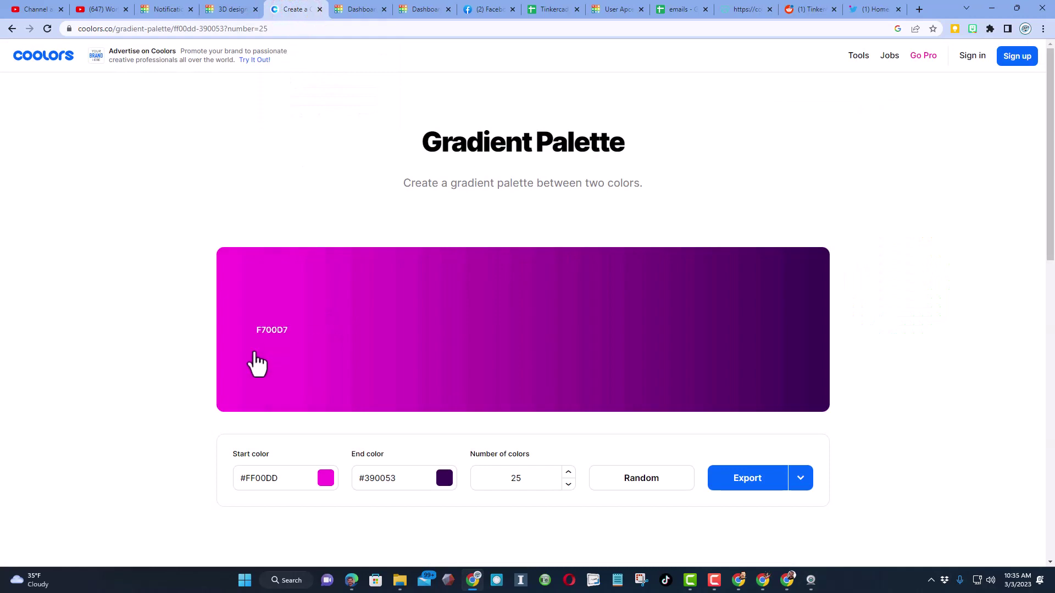
click(250, 367)
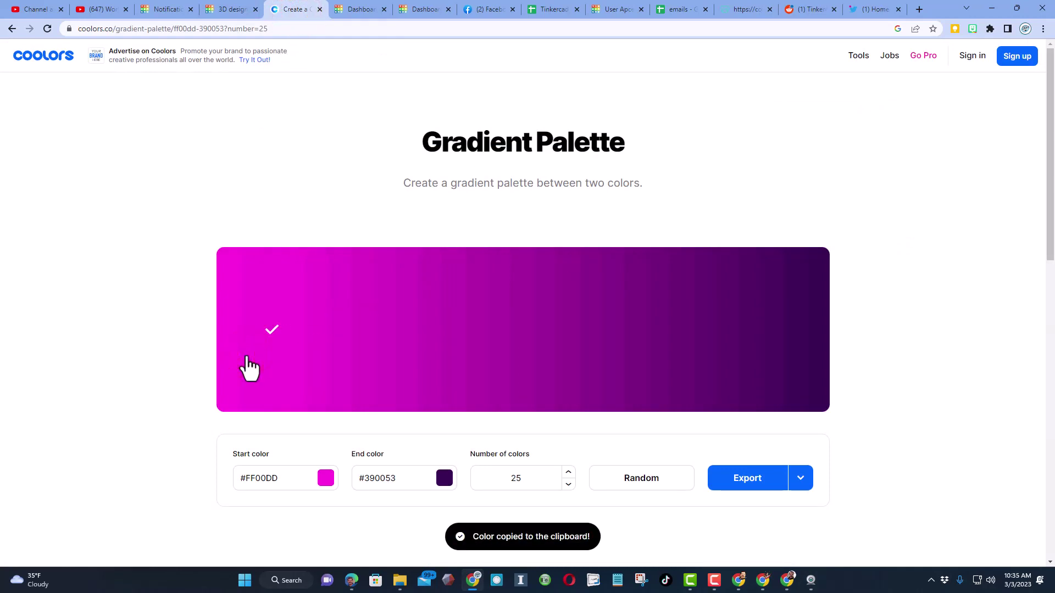
Colour the second layer with the copied F700D7 shade.
click(229, 11)
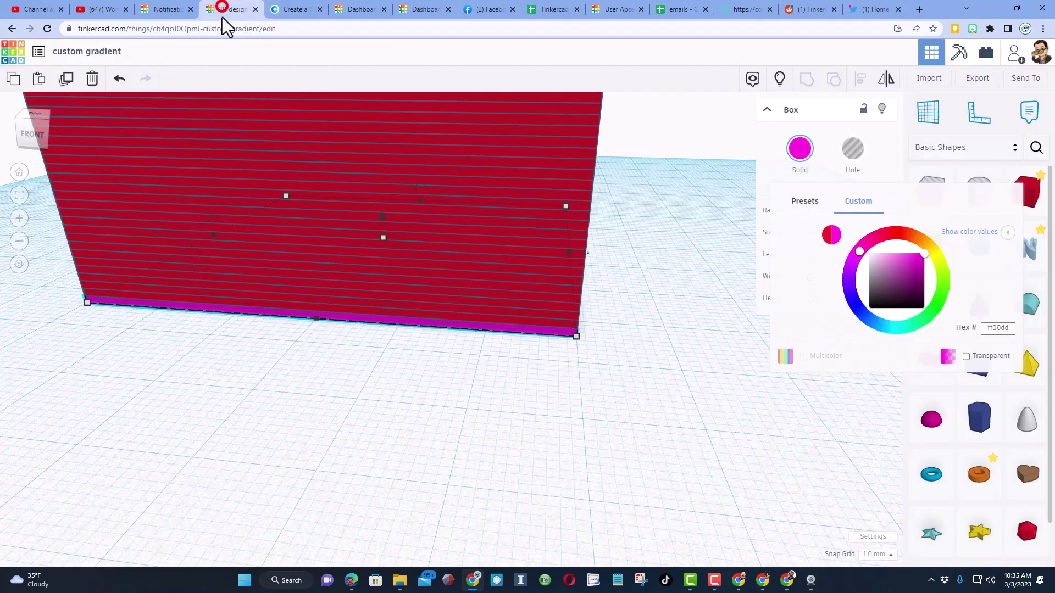
click(303, 314)
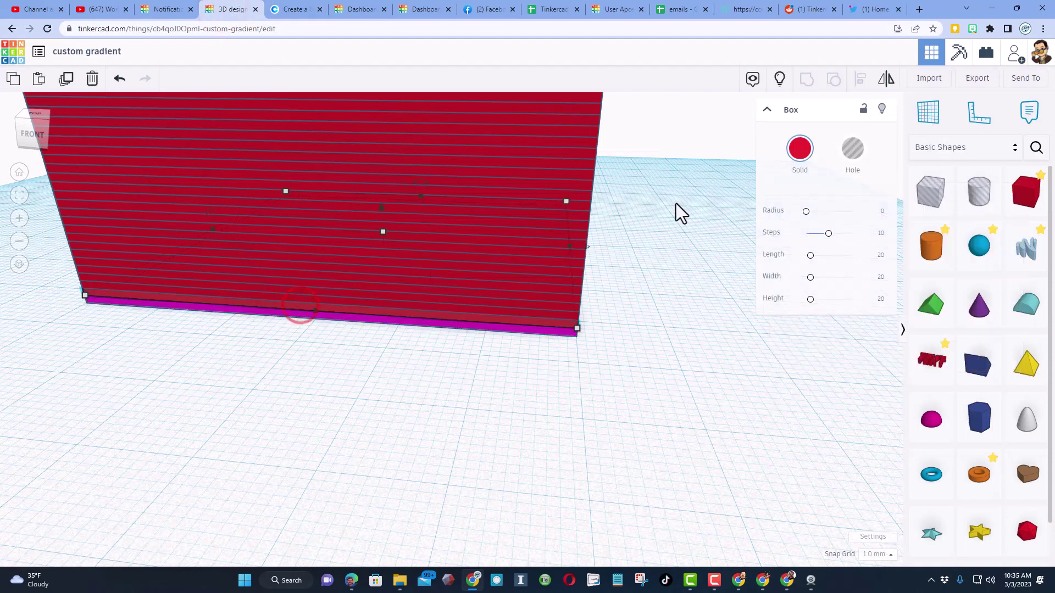
click(799, 150)
click(996, 328)
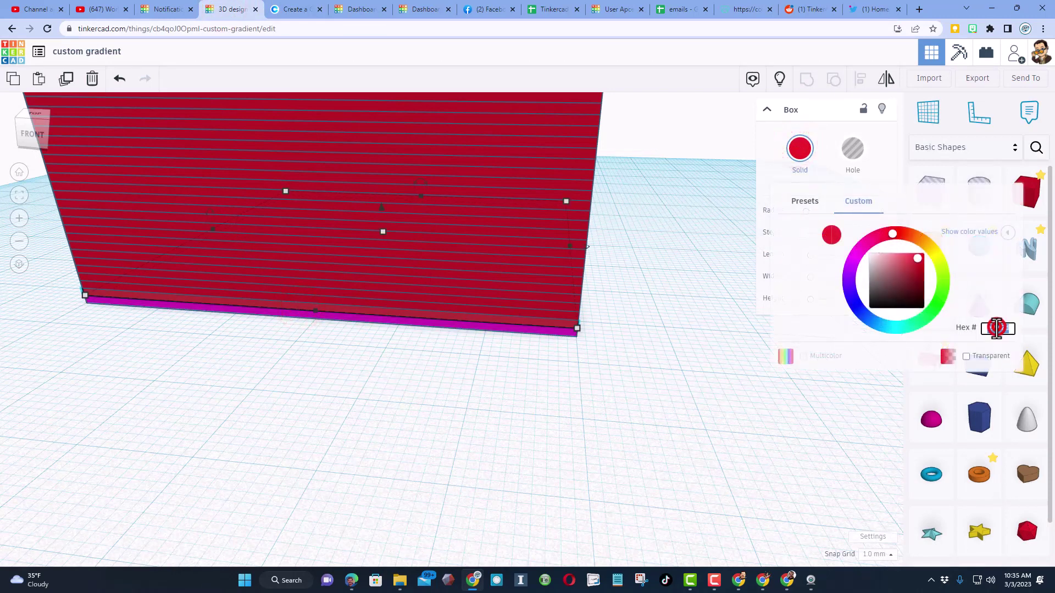
key(ctrl+v)
key(Return)
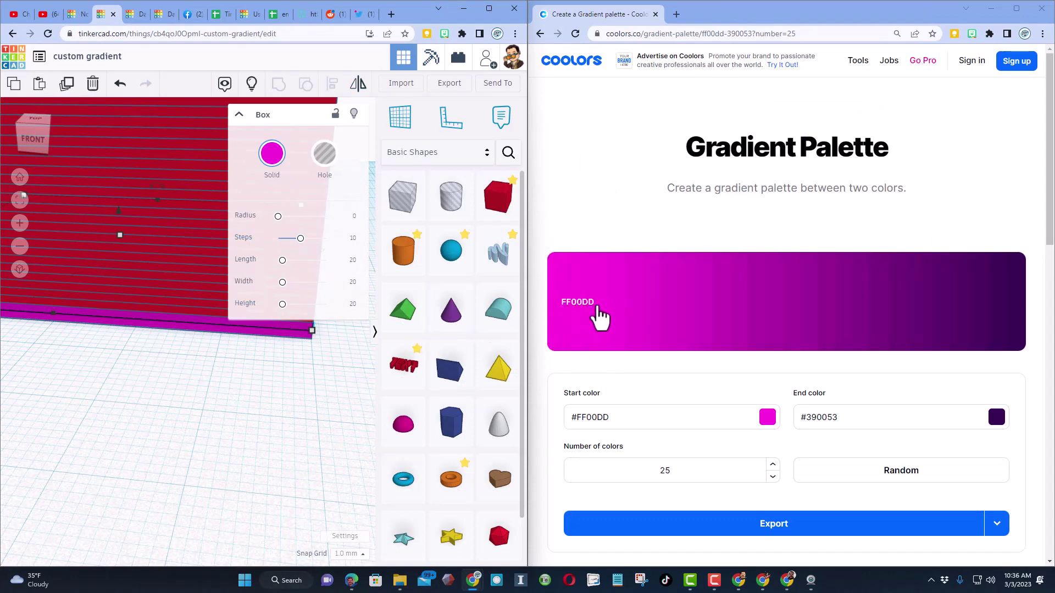
Copy the next Coolors shade and apply it to the third layer.
click(621, 313)
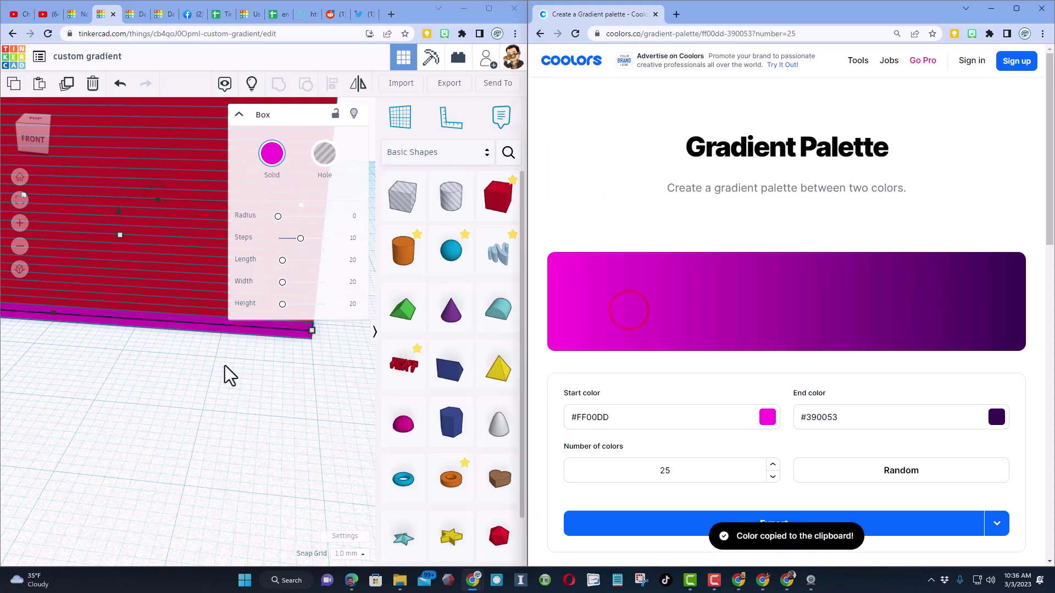
click(198, 320)
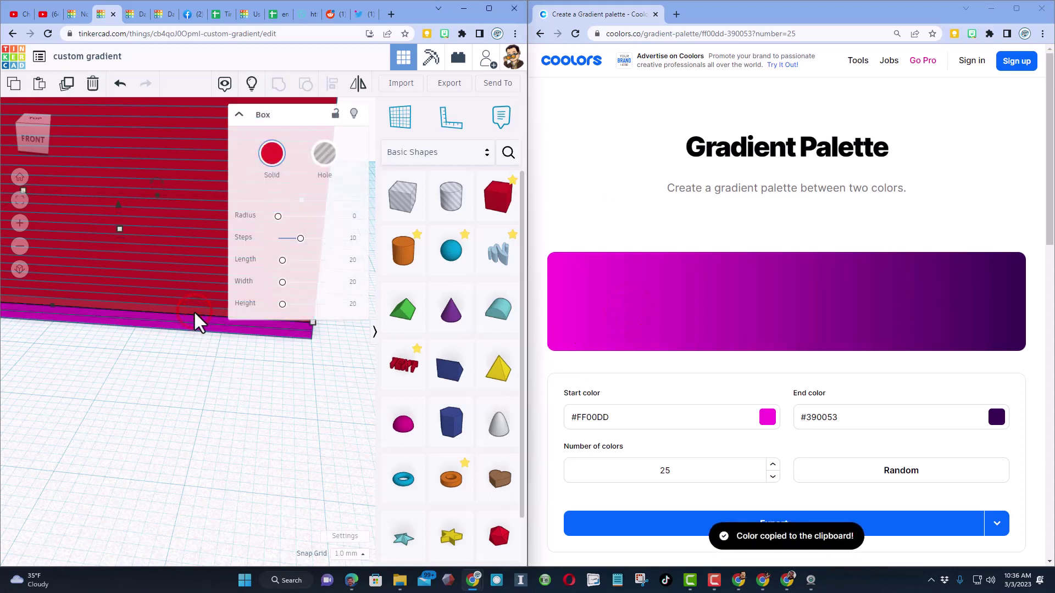
click(271, 155)
click(462, 333)
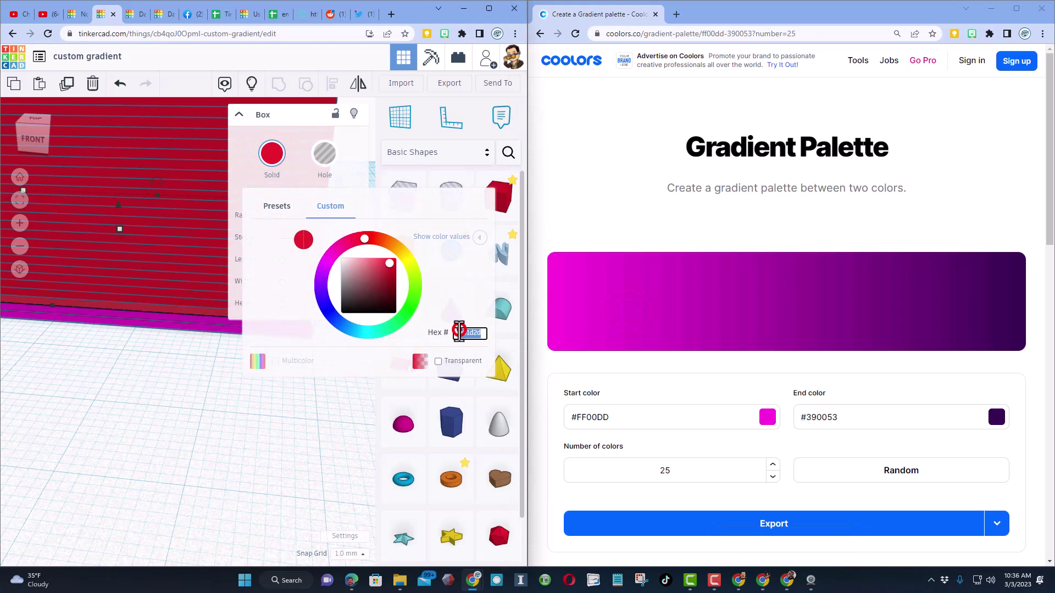
key(ctrl+v)
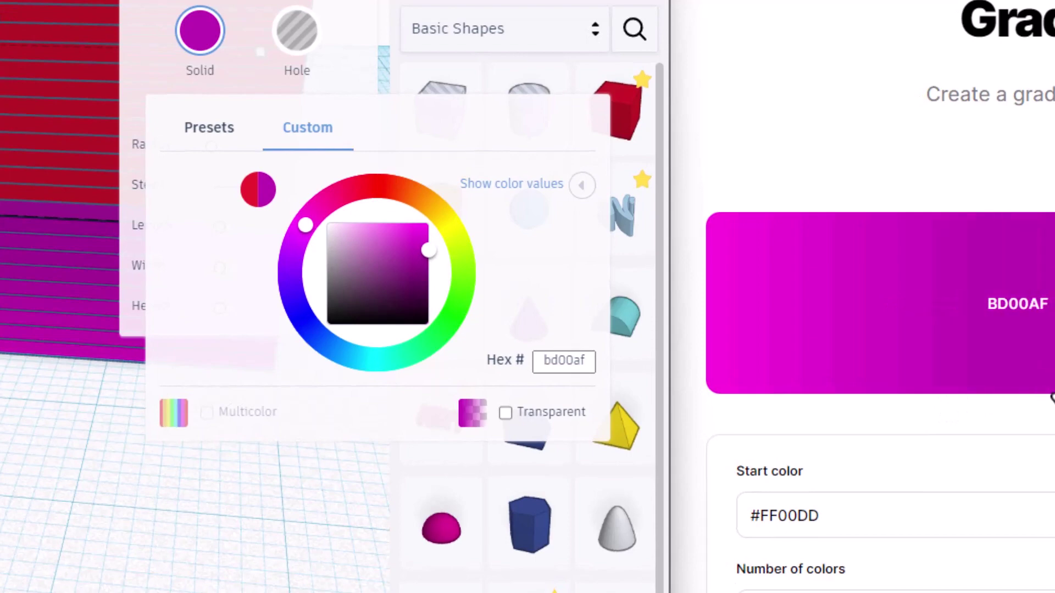
Copy the BD00AF shade and recolour the next layer with the pasted purple b500a9.
click(1050, 305)
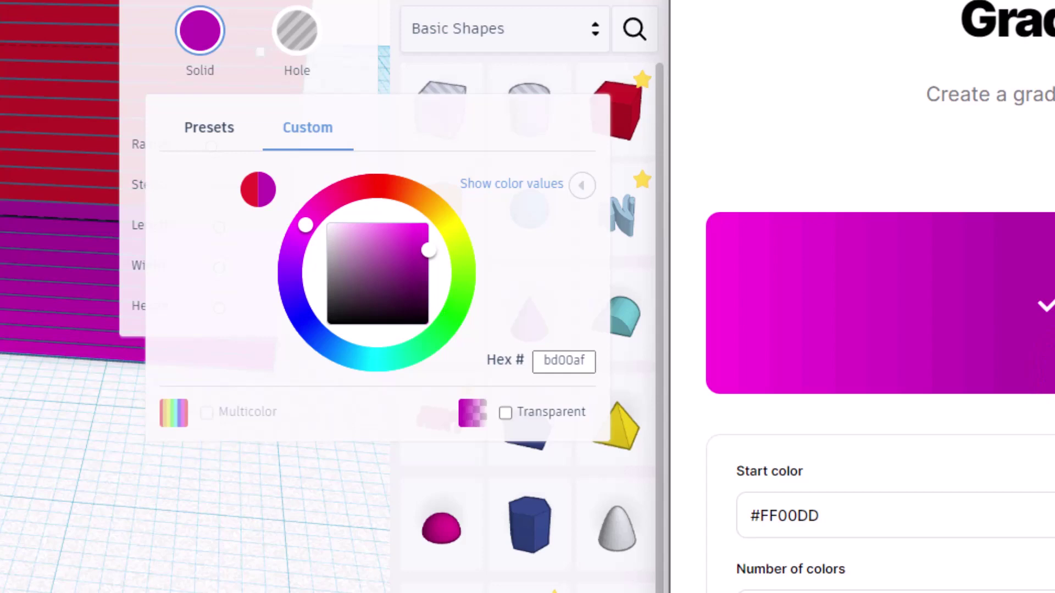
click(574, 361)
key(ctrl+v)
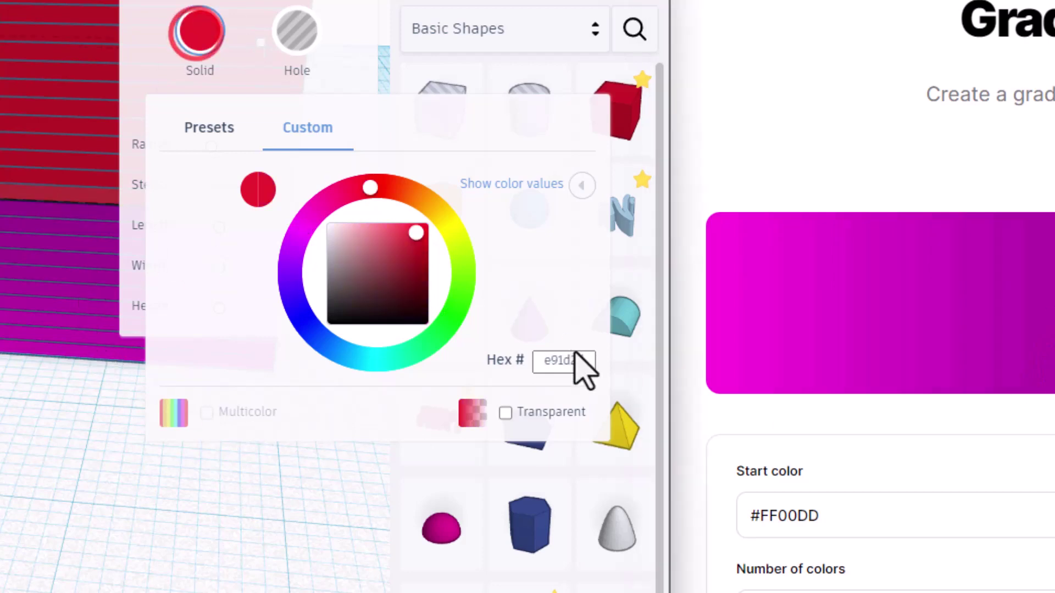
triple_click(574, 361)
key(ctrl+v)
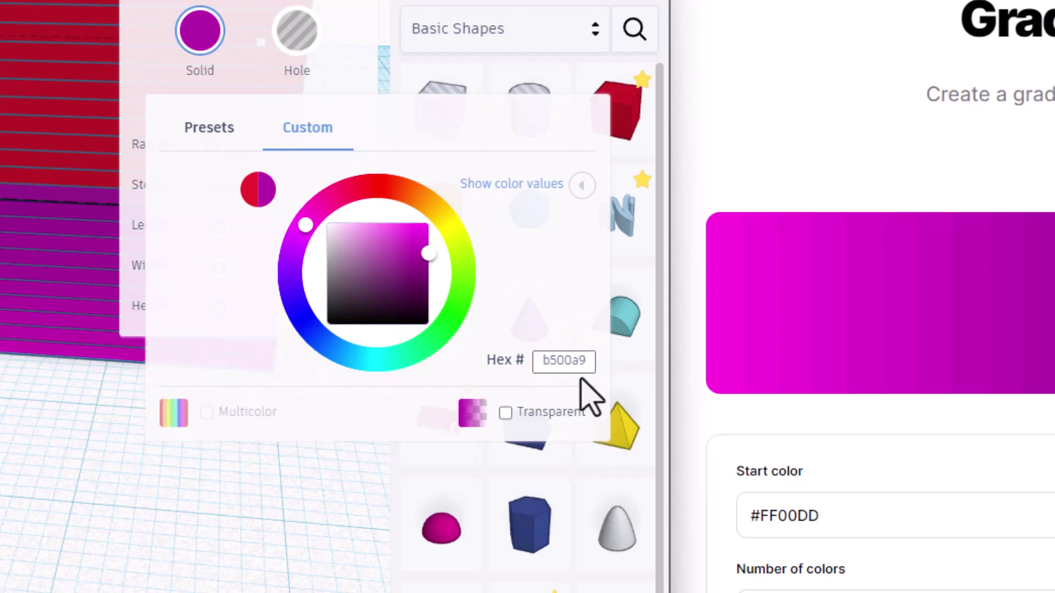
Copy the AD00A4 shade and apply it to the next layer up.
mouse_move(803, 375)
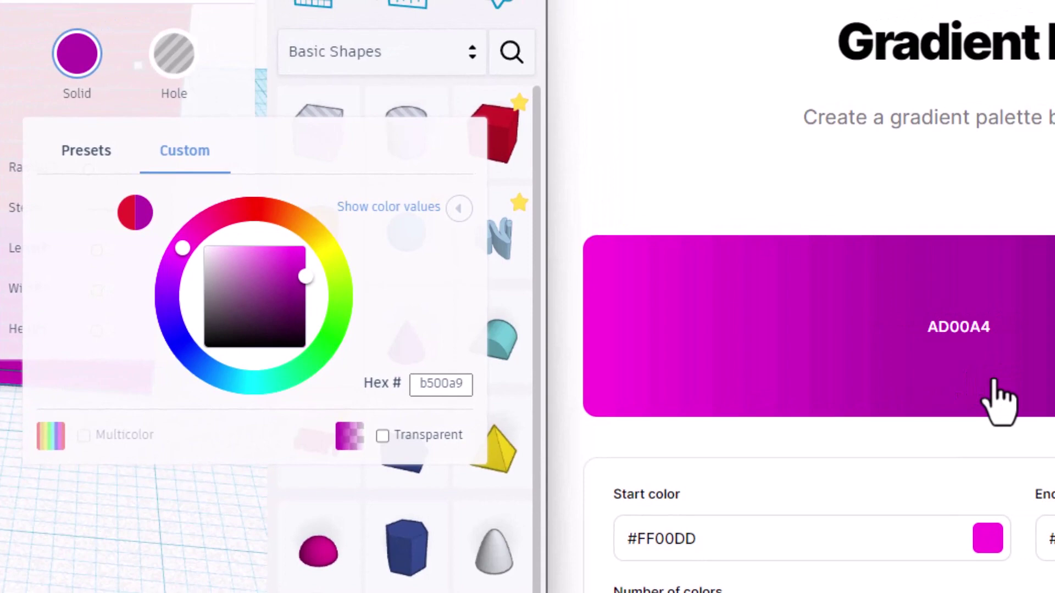
click(994, 380)
right_click(993, 381)
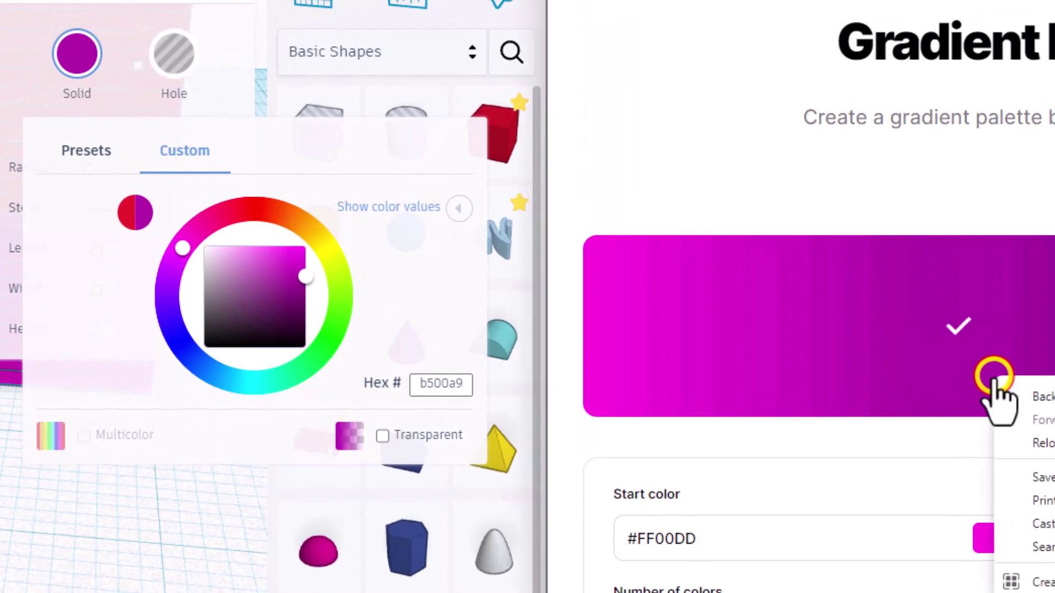
click(824, 173)
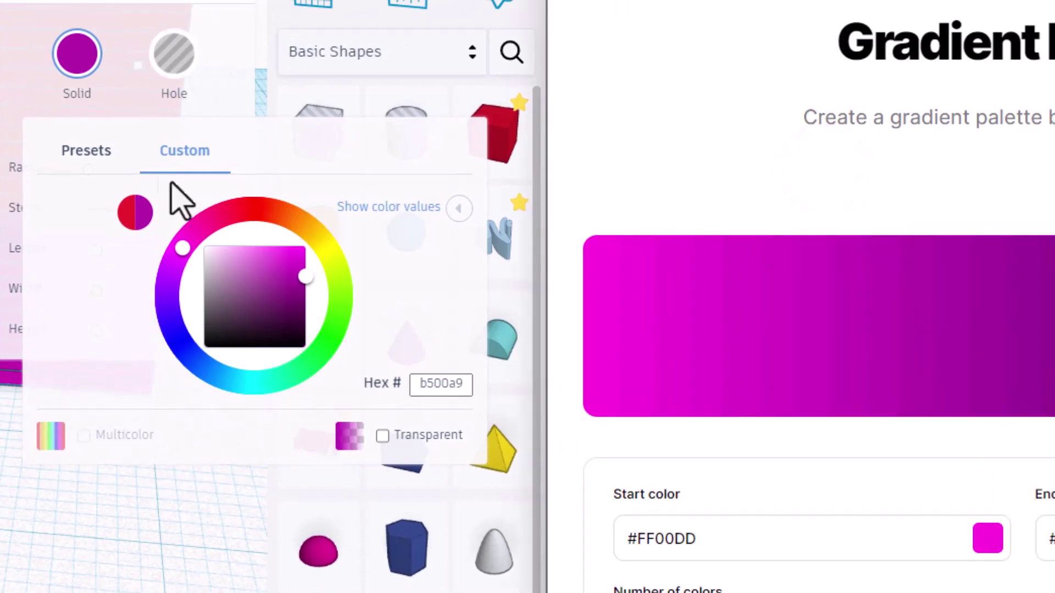
click(187, 233)
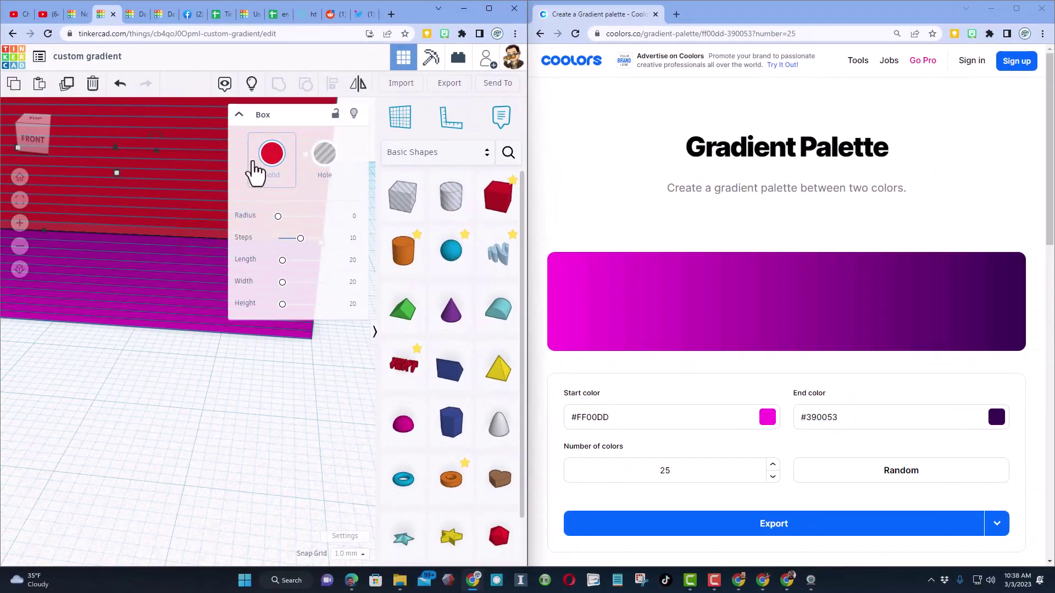
click(264, 157)
click(475, 333)
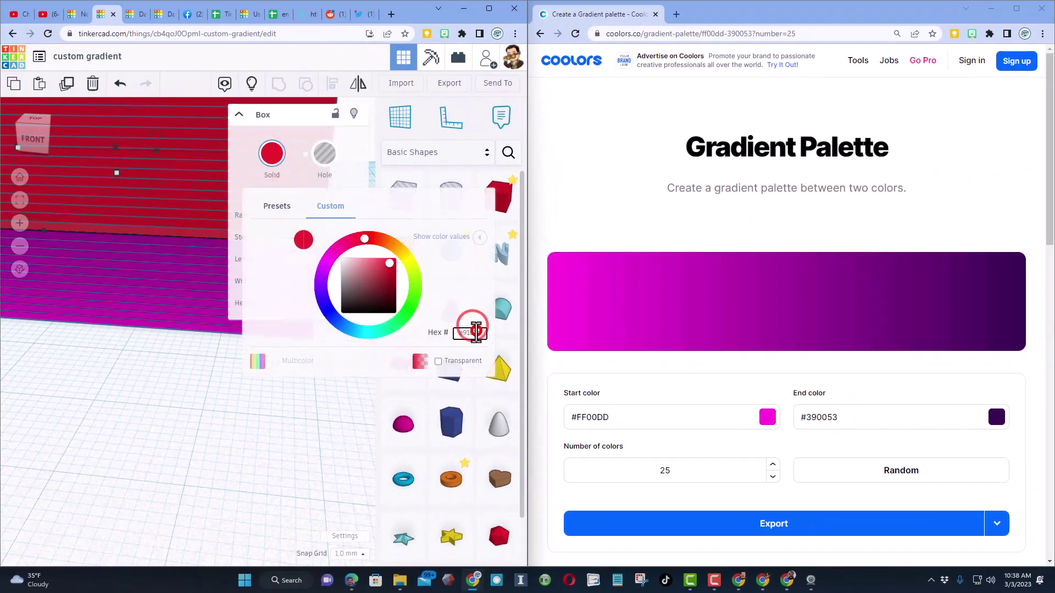
key(ctrl+v)
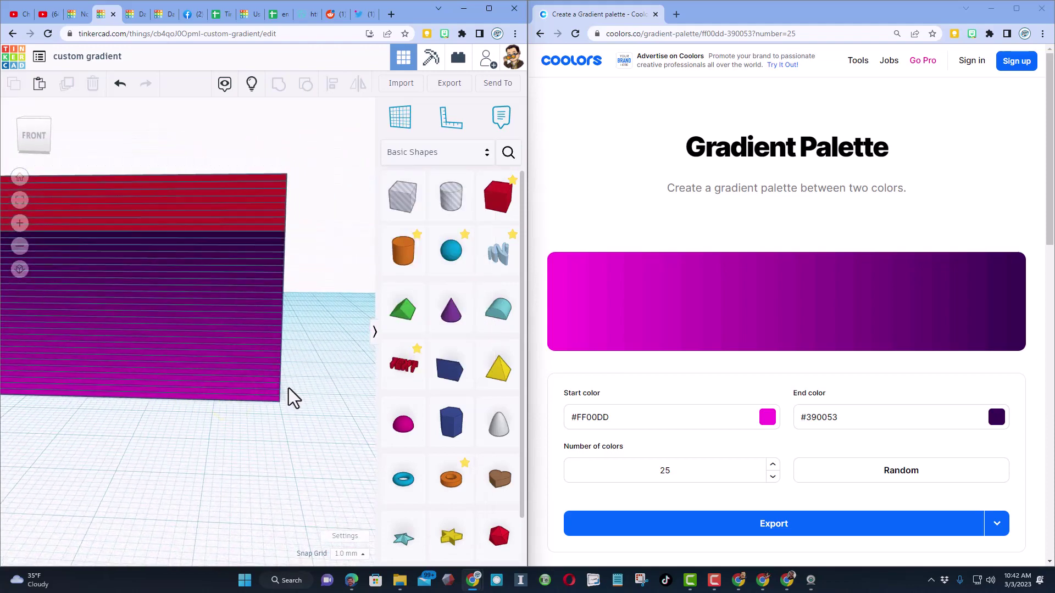
Delete the leftover red top layers and maximise the Tinkercad window.
drag(306, 140, 236, 218)
key(Delete)
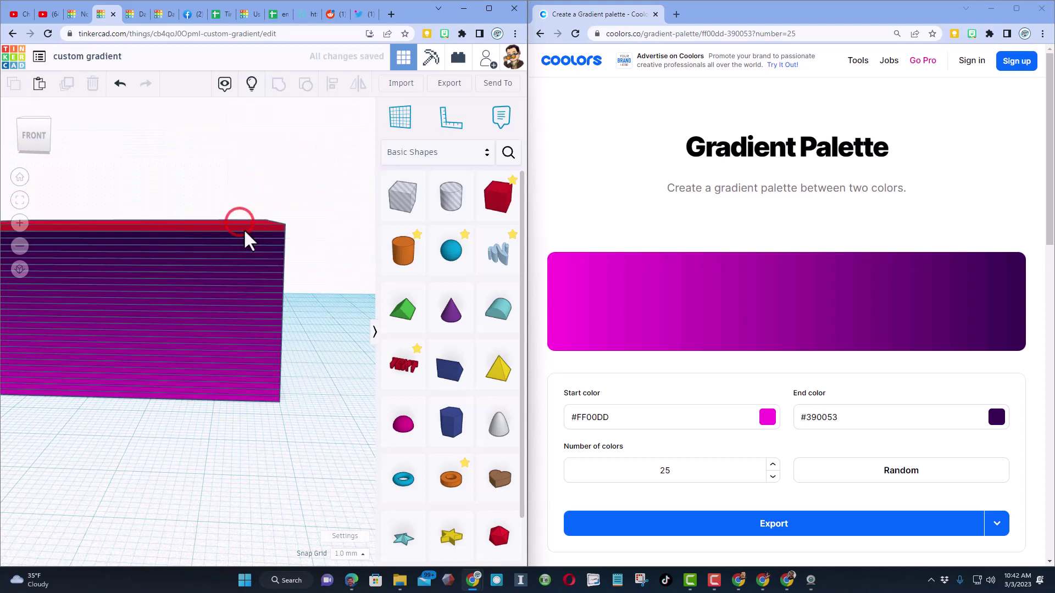
drag(244, 232, 140, 407)
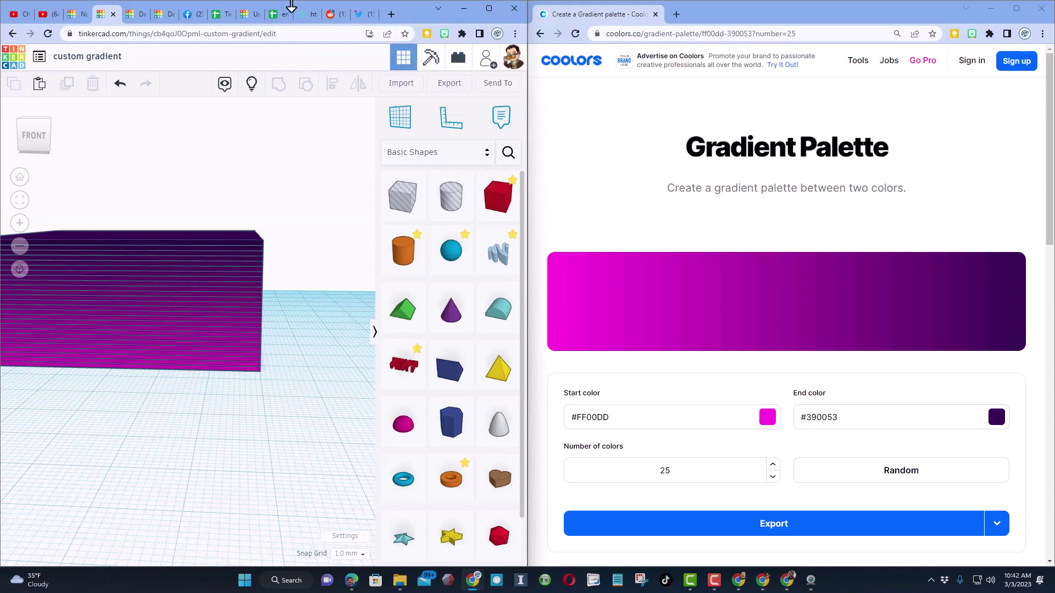
click(489, 8)
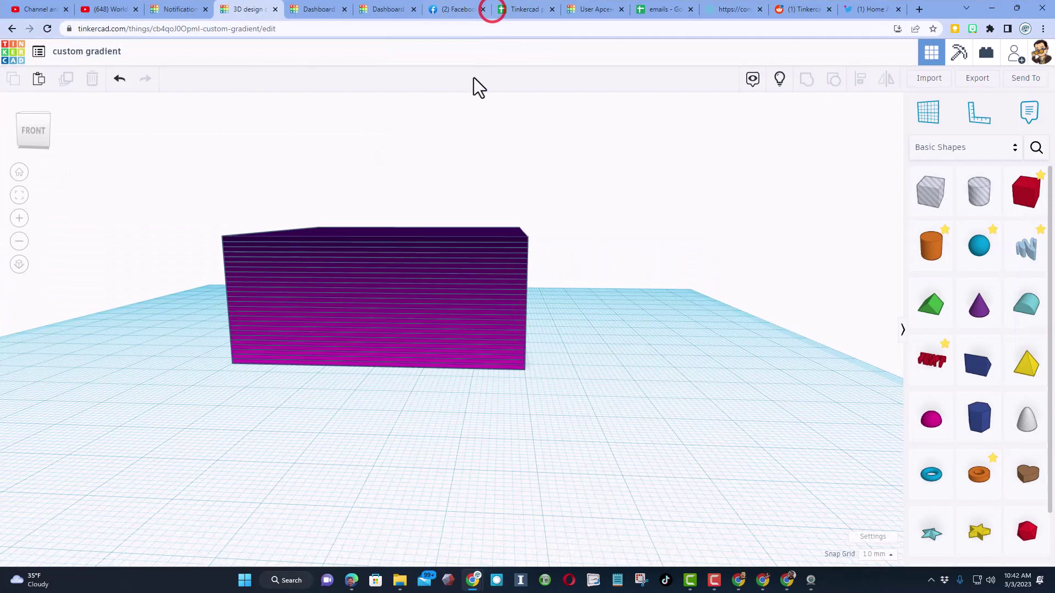
key(w)
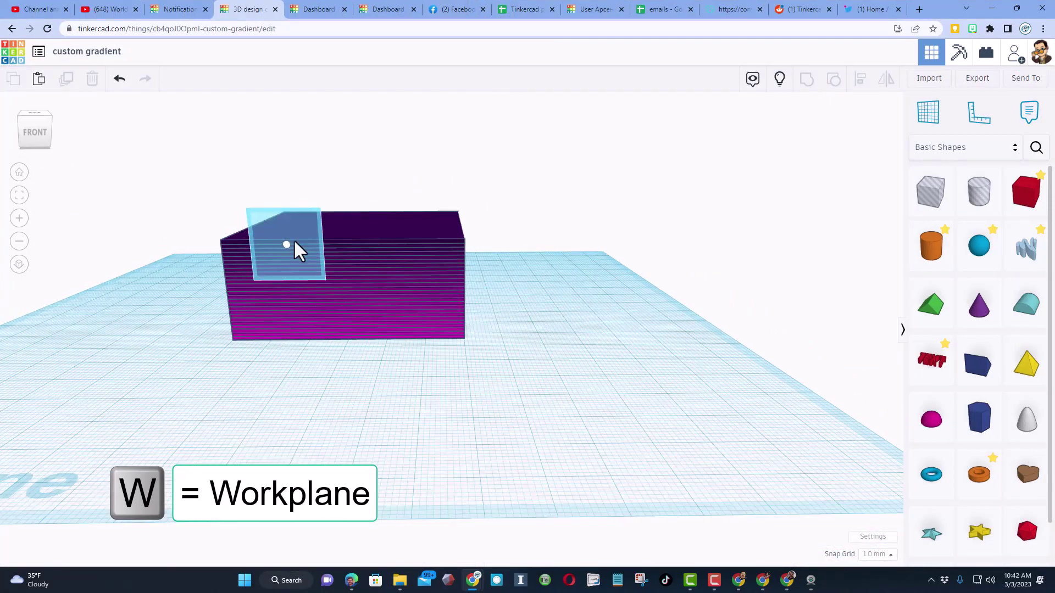
Place a workplane on the stack's top and drop a duplicate of all 26 layers onto it.
click(334, 221)
drag(127, 215, 496, 379)
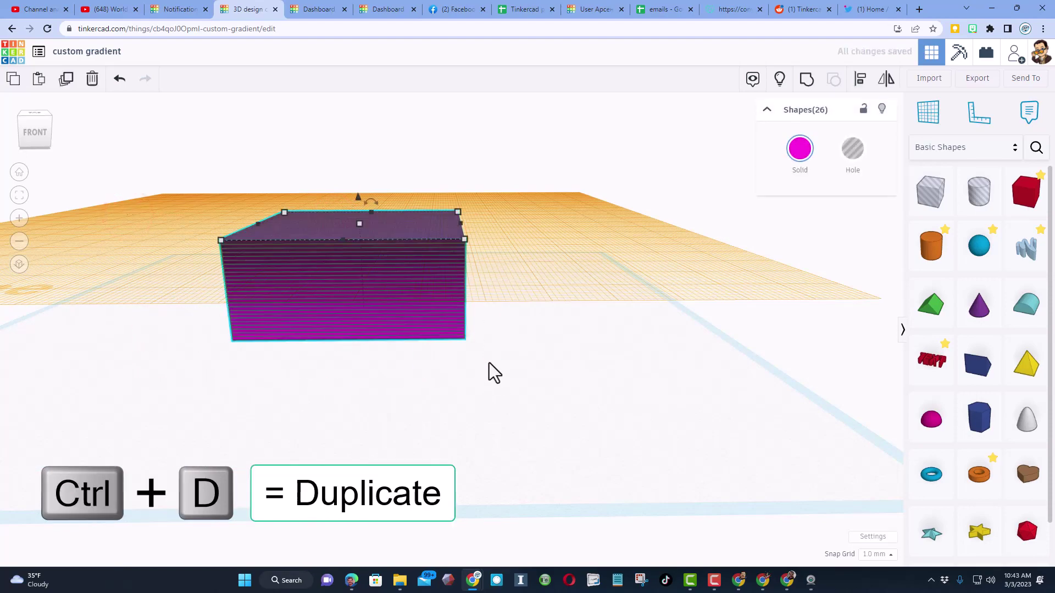
scroll(490, 362, up, 3)
key(d)
scroll(488, 364, down, 1)
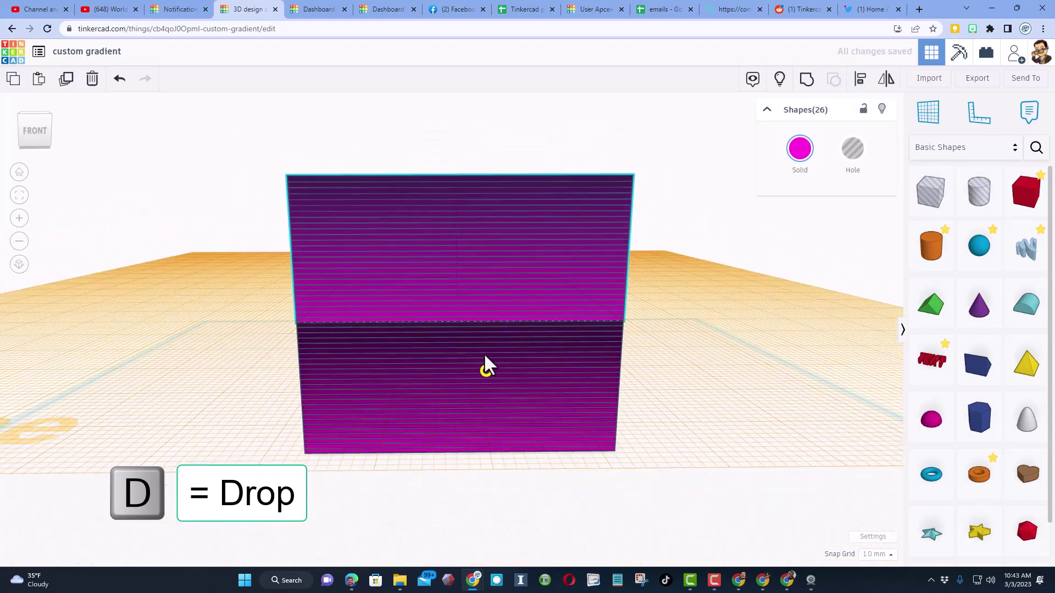
Mirror the upper copy vertically so the gradient fades back to magenta.
right_drag(485, 365, 329, 388)
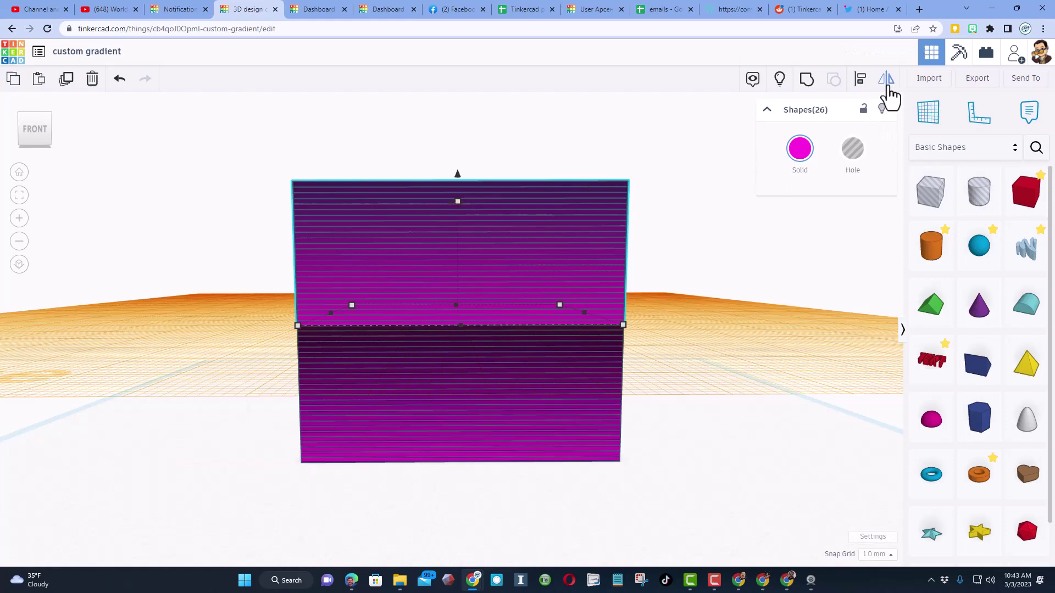
click(886, 79)
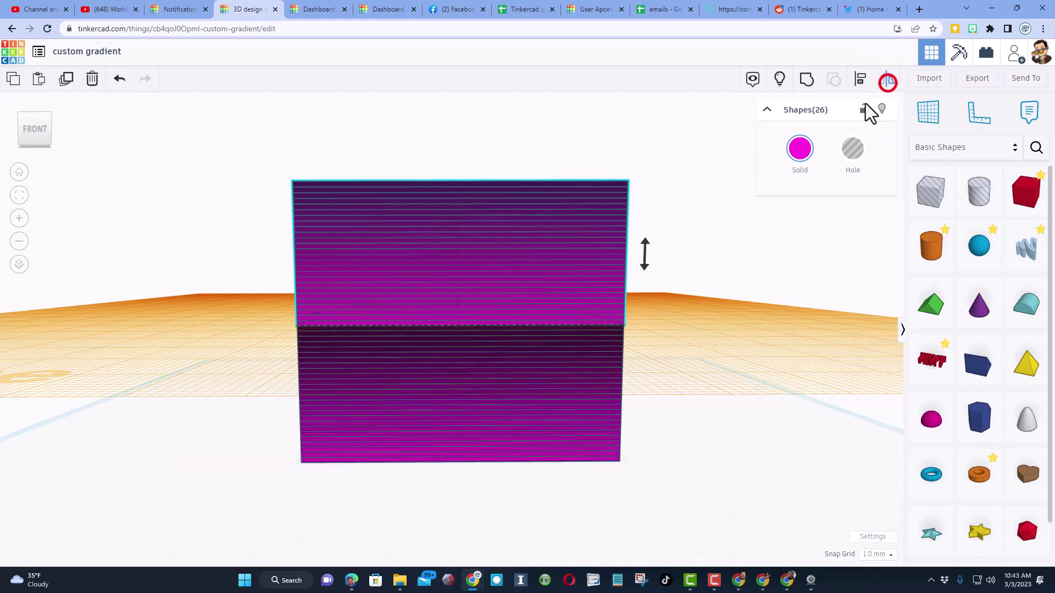
click(644, 251)
click(657, 388)
right_drag(699, 439, 670, 438)
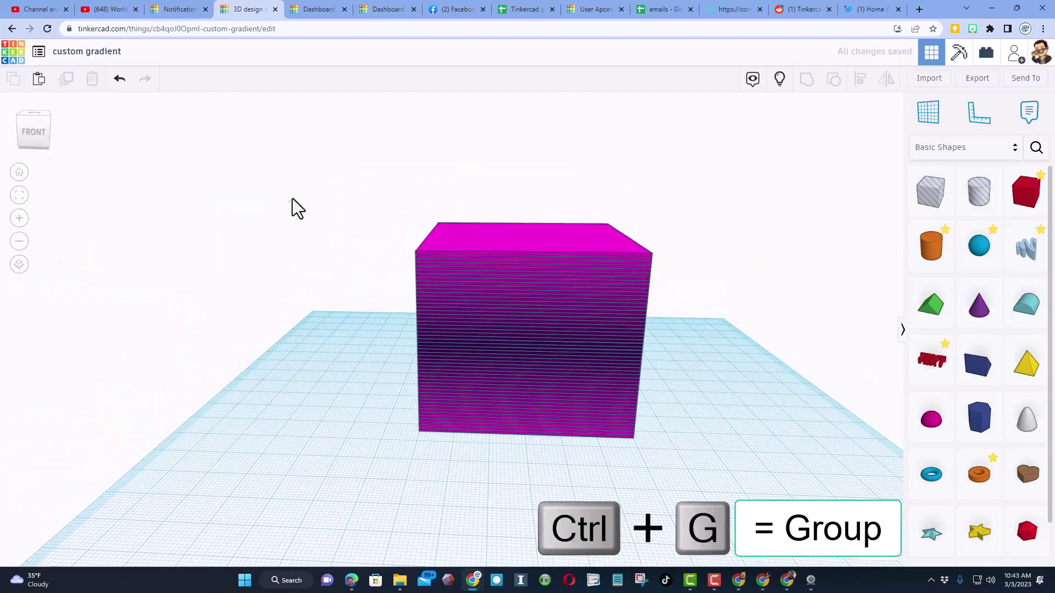
Group all 52 layers with Ctrl+G and enable Multicolor to keep each layer's colour.
drag(292, 199, 797, 481)
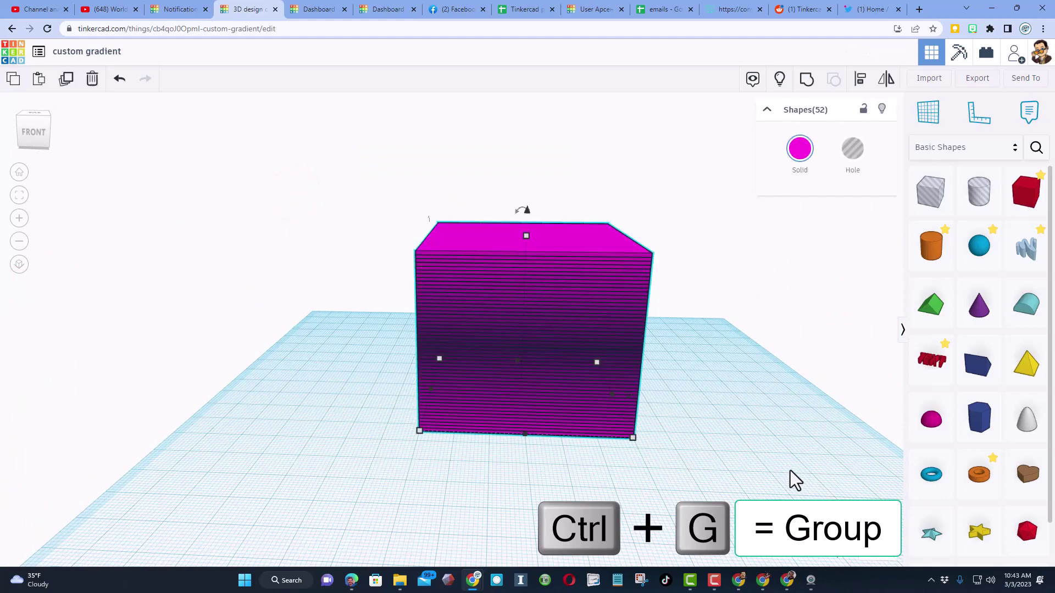
key(ctrl+g)
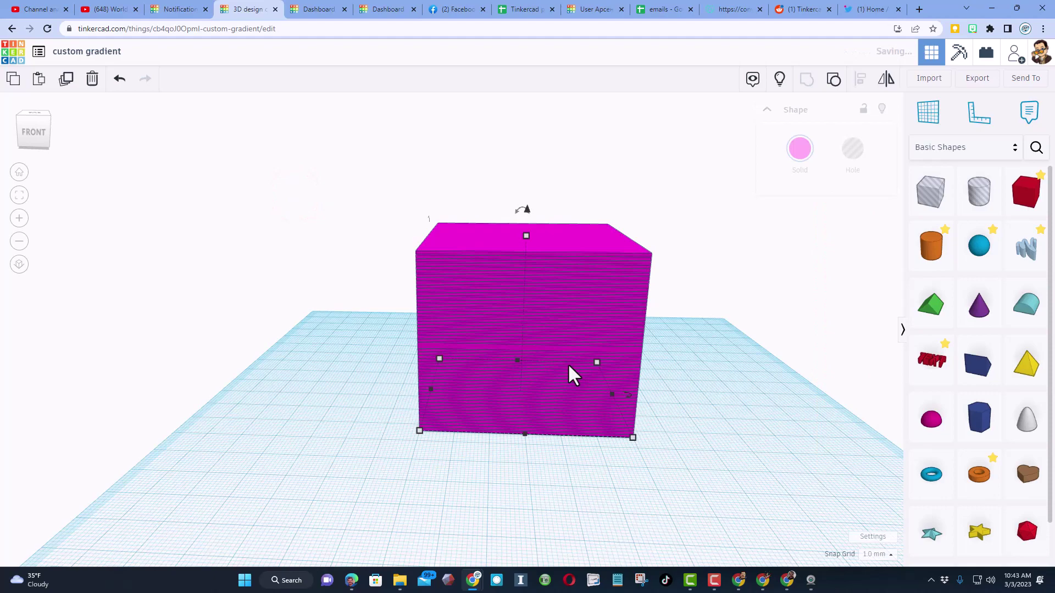
click(800, 157)
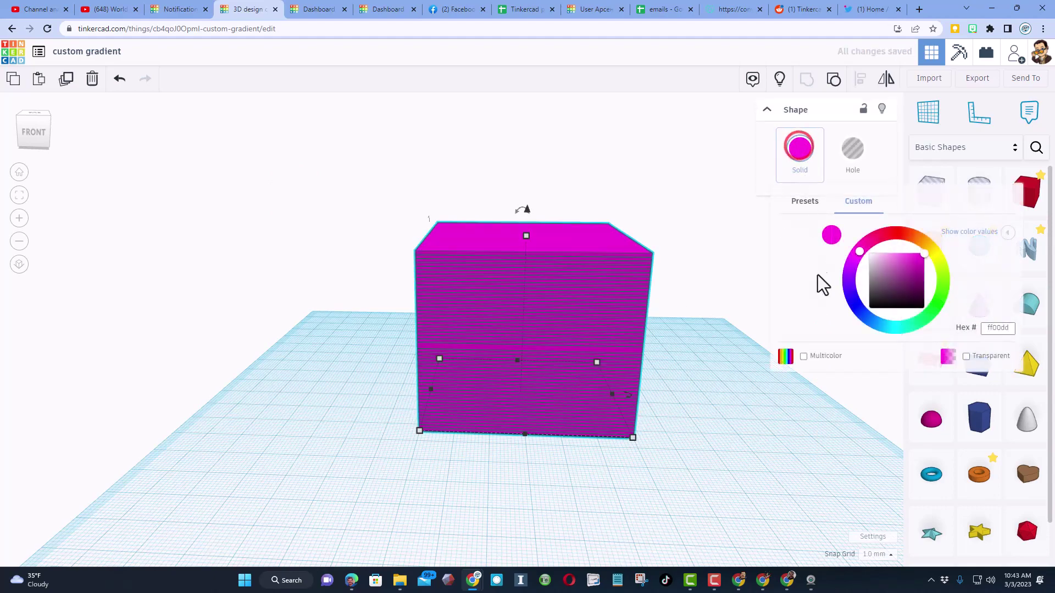
click(804, 356)
click(737, 384)
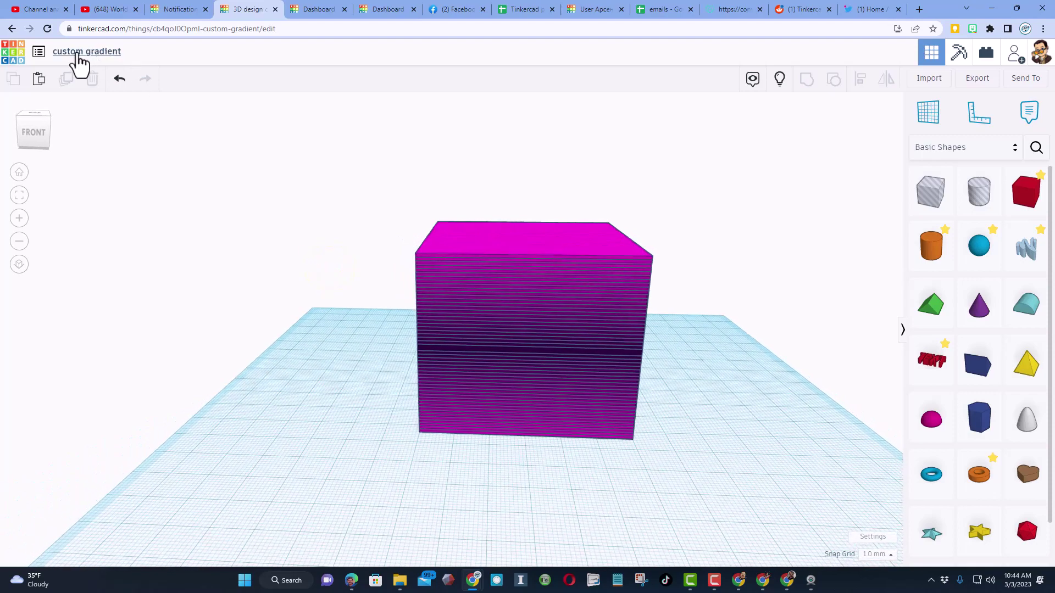
Rename the design from 'custom gradient' to 'purple gradient'.
click(85, 51)
click(118, 50)
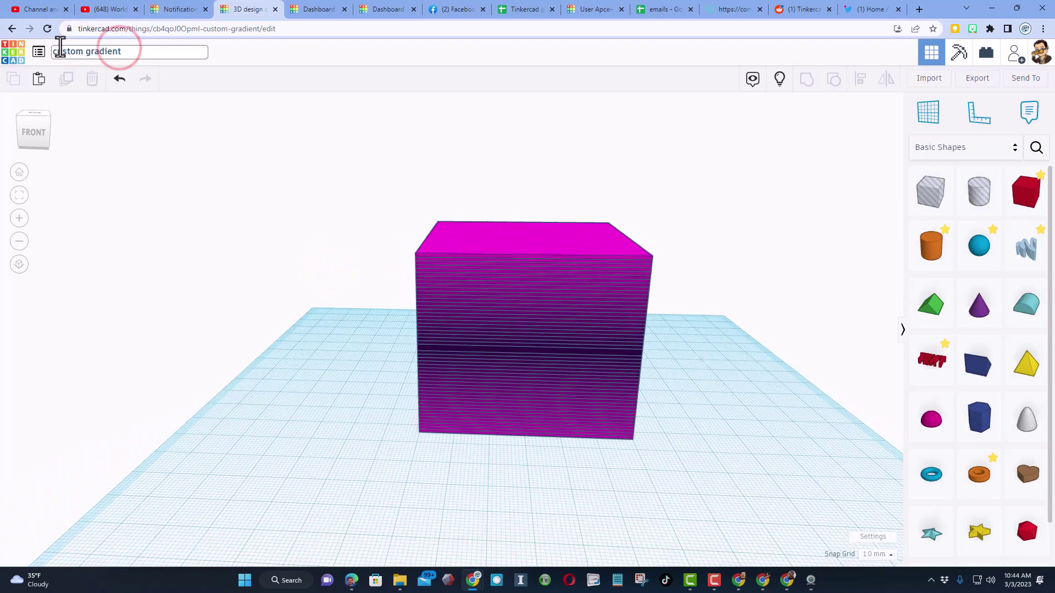
double_click(55, 51)
text(urple)
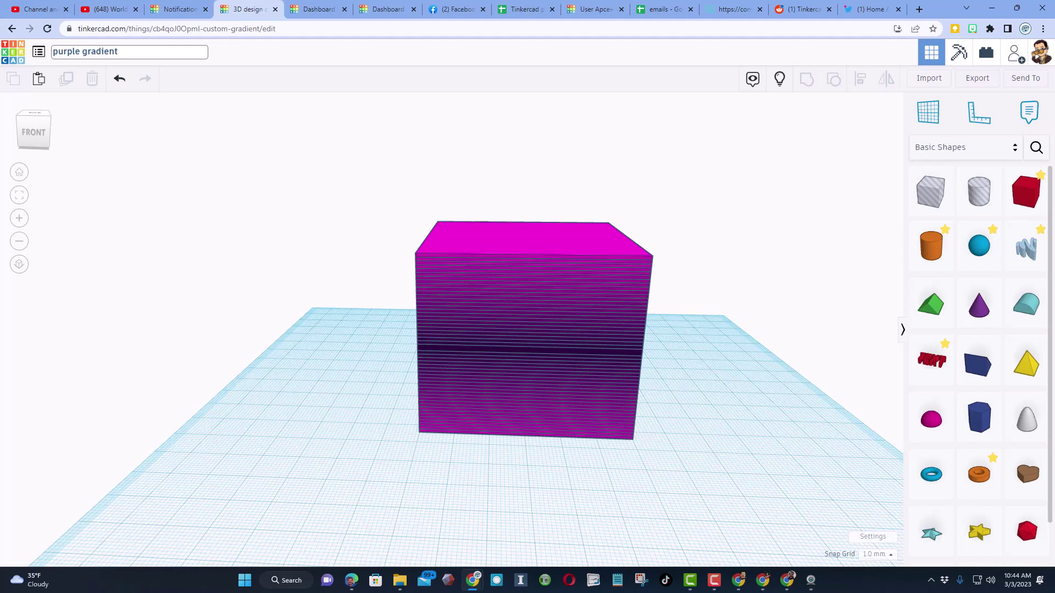
click(258, 279)
Open the purple gradient design's properties from the dashboard and add the tag hlmt23.
click(14, 52)
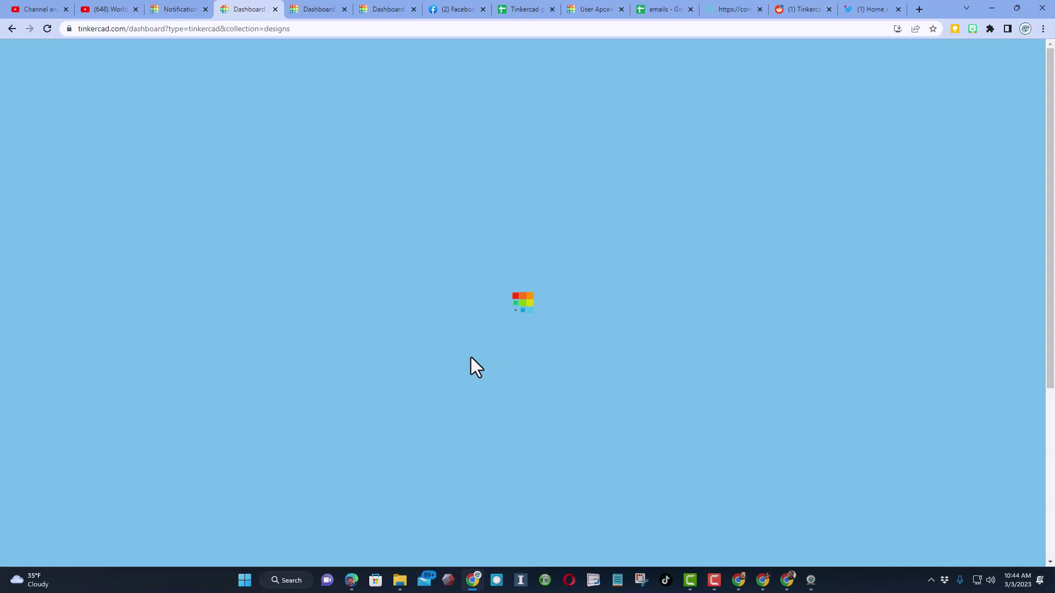
click(276, 185)
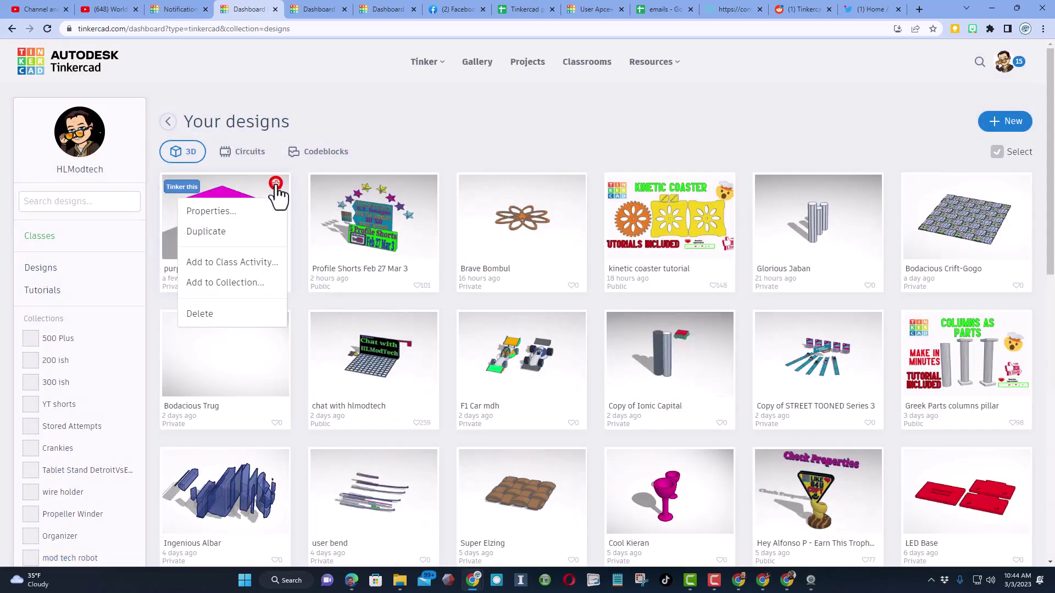
click(229, 210)
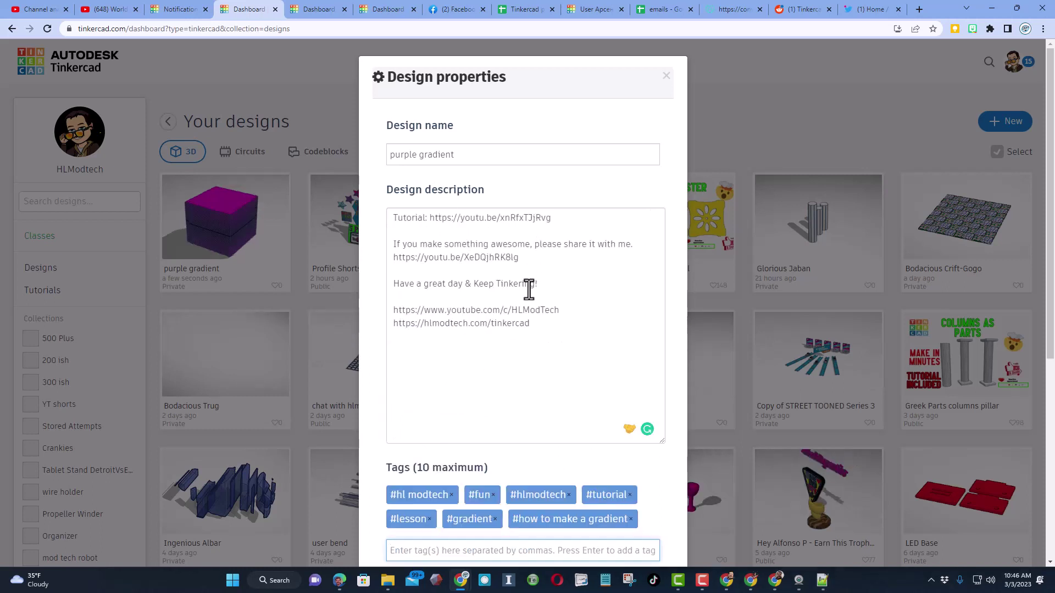
scroll(526, 352, down, 3)
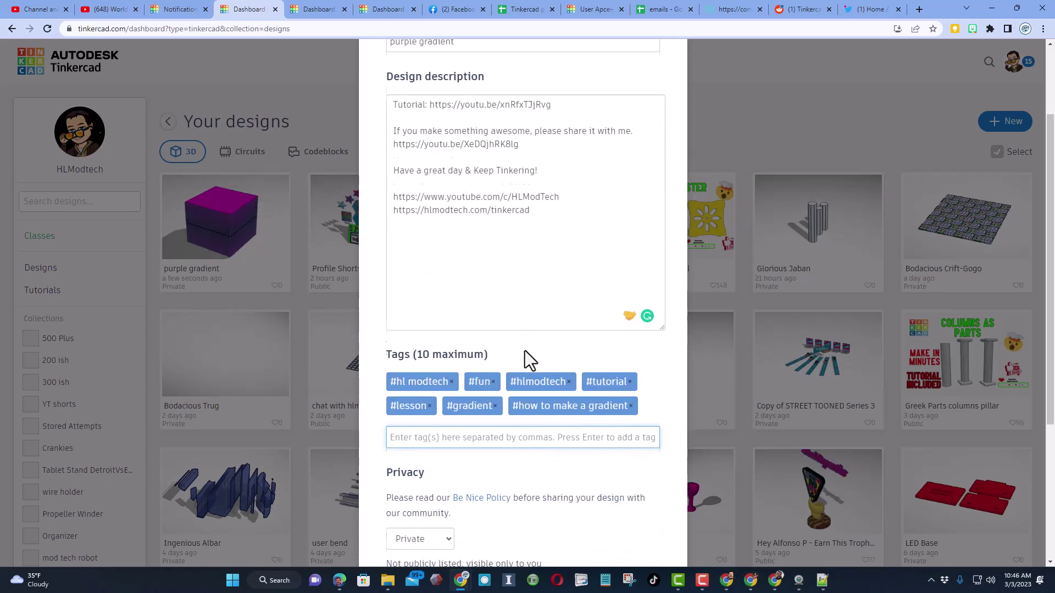
click(458, 387)
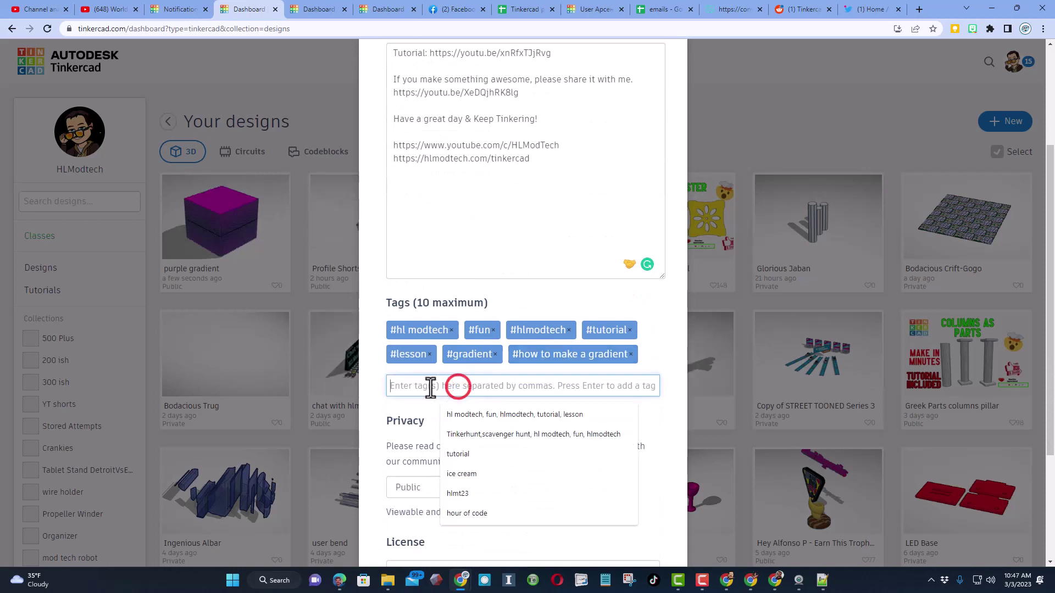
text(hlm)
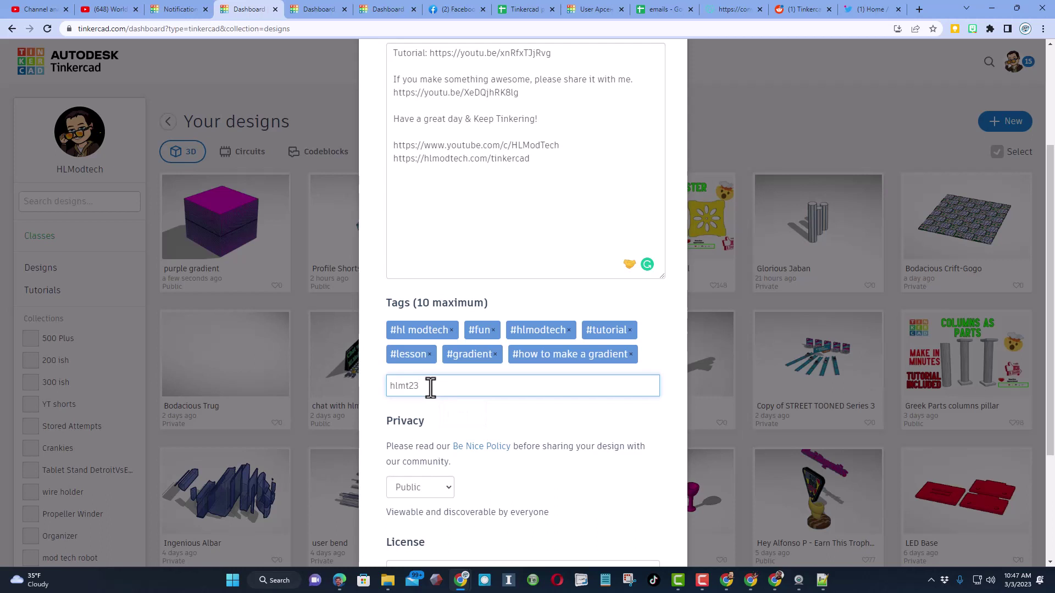
text(t23)
key(Return)
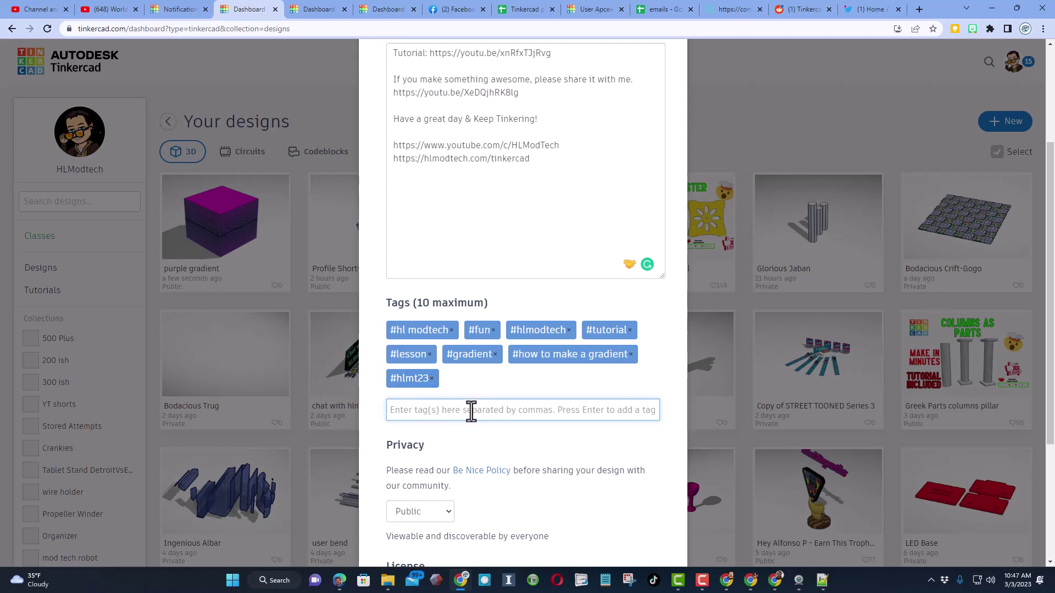
Set the design's privacy to Public.
scroll(506, 409, up, 1)
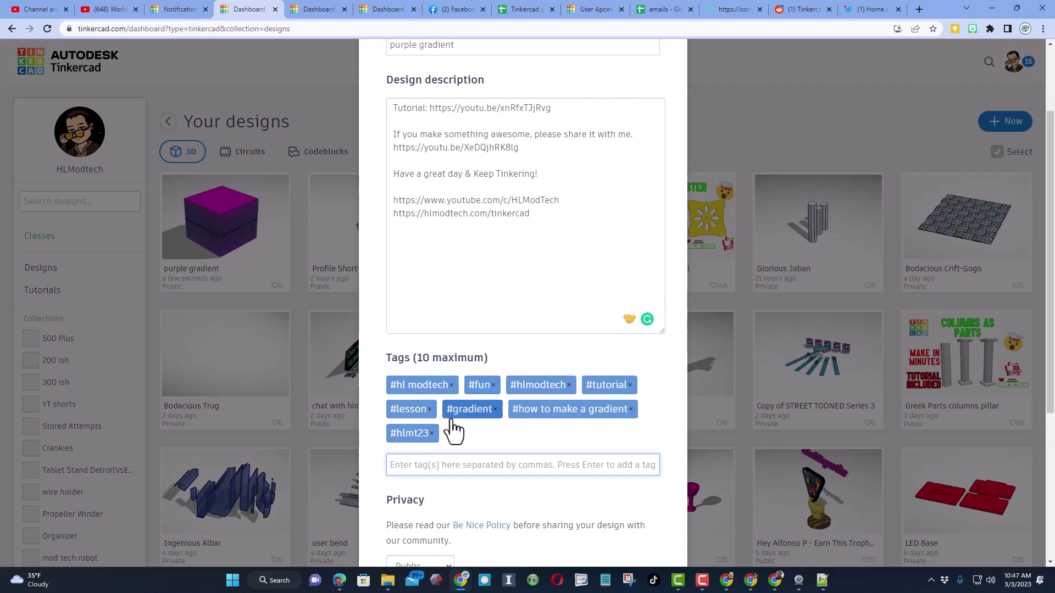
scroll(458, 426, down, 2)
click(418, 452)
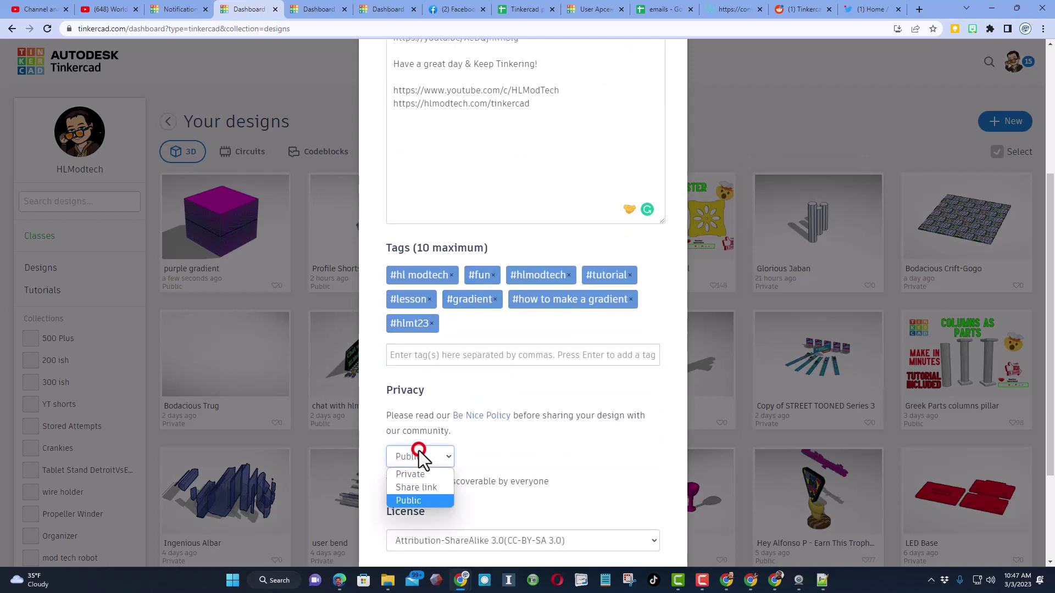
click(416, 503)
Choose the Attribution-ShareAlike 3.0 licence and save the design's properties.
scroll(482, 440, down, 1)
scroll(481, 440, down, 2)
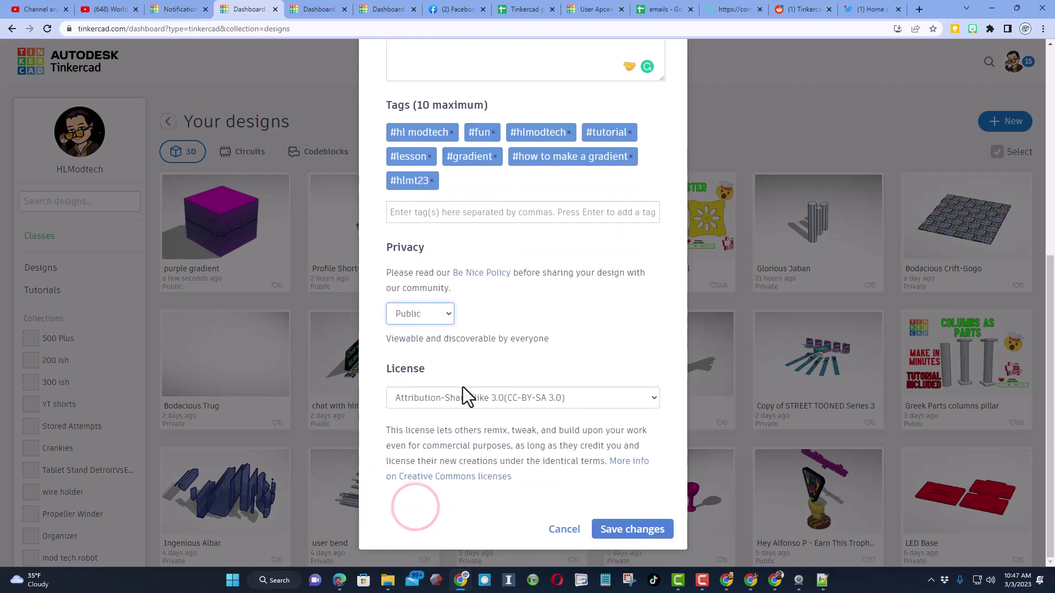
click(464, 396)
click(467, 467)
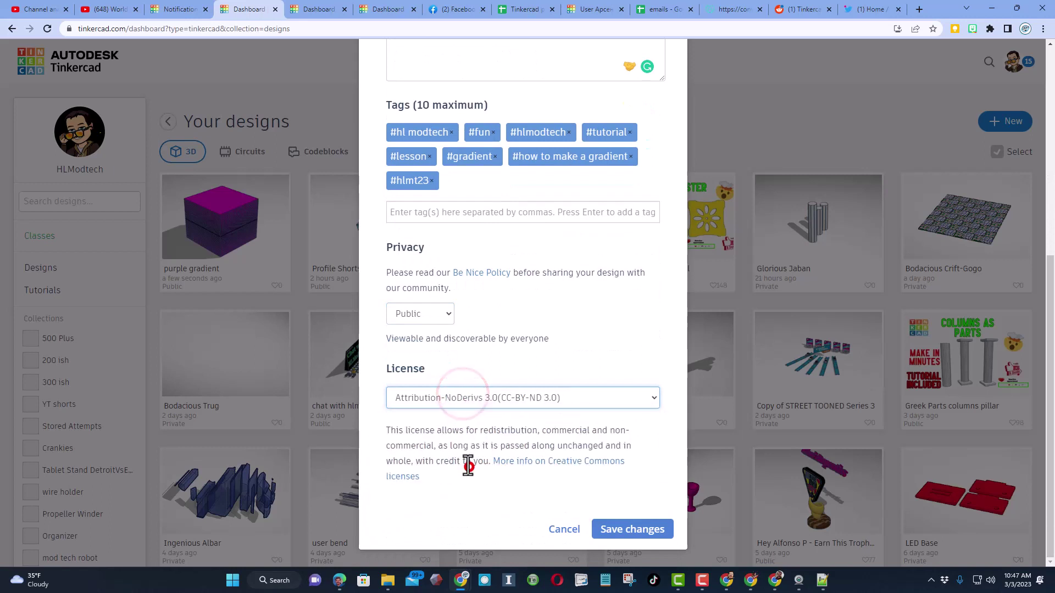
click(459, 397)
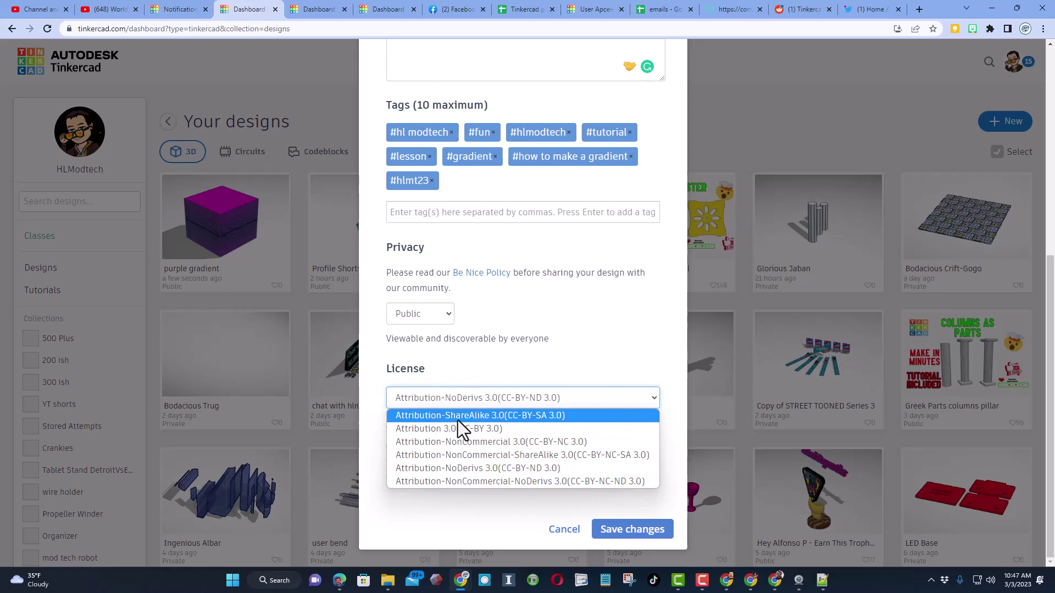
click(457, 418)
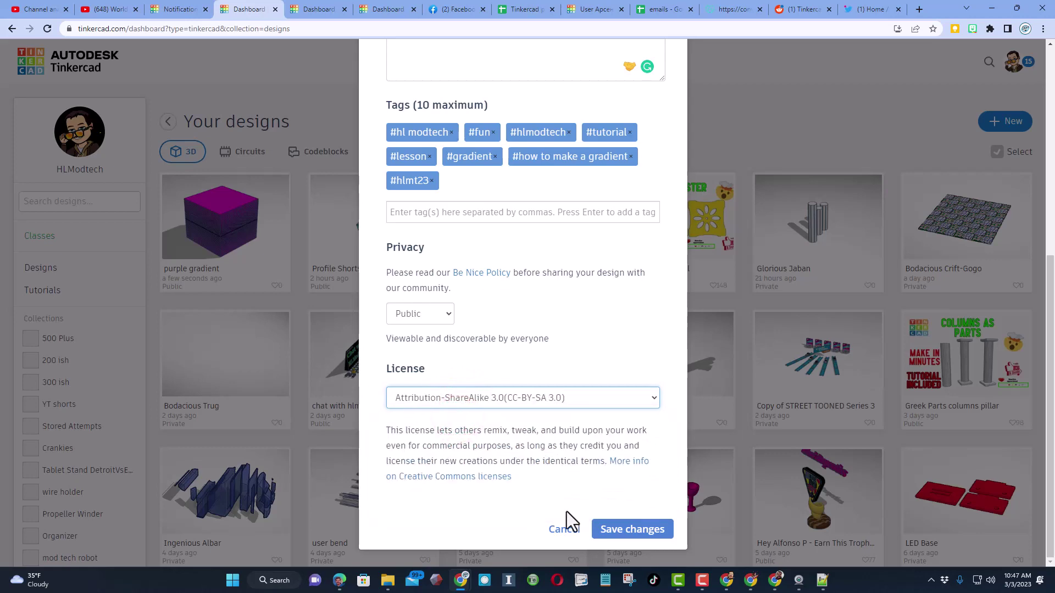
click(610, 531)
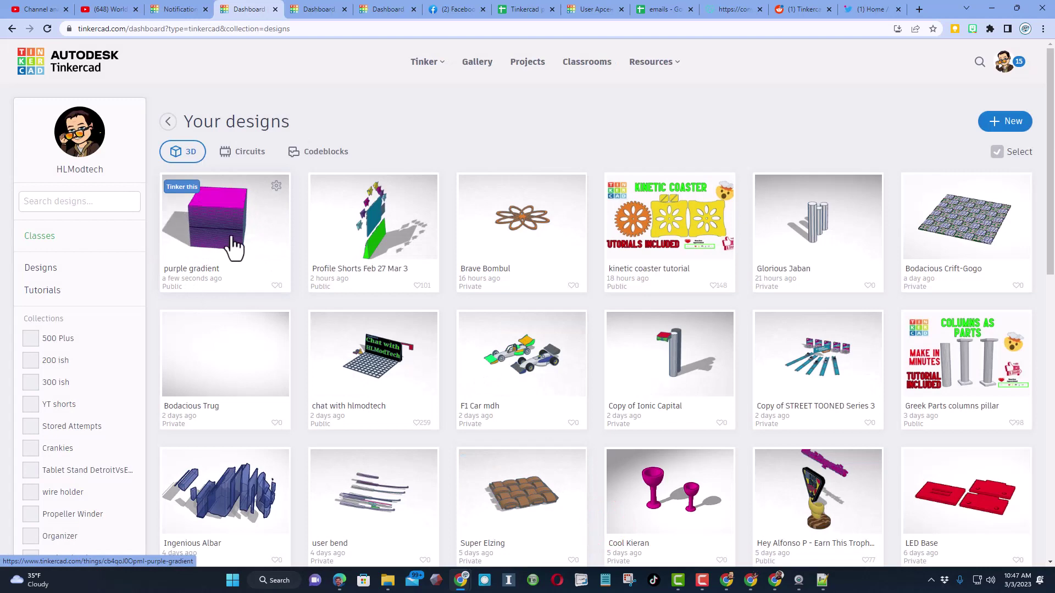
Open the purple gradient design's page from its dashboard thumbnail.
click(234, 248)
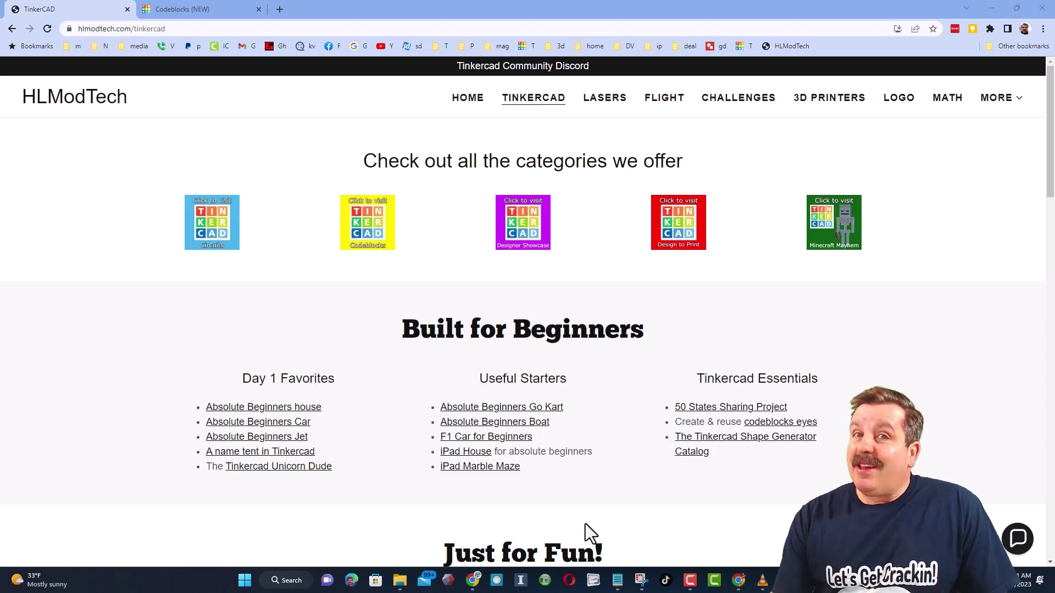
Open and close the Contact Us chat, open the Tinkercad Community Discord banner, then return to the TinkerCAD tab.
click(1021, 545)
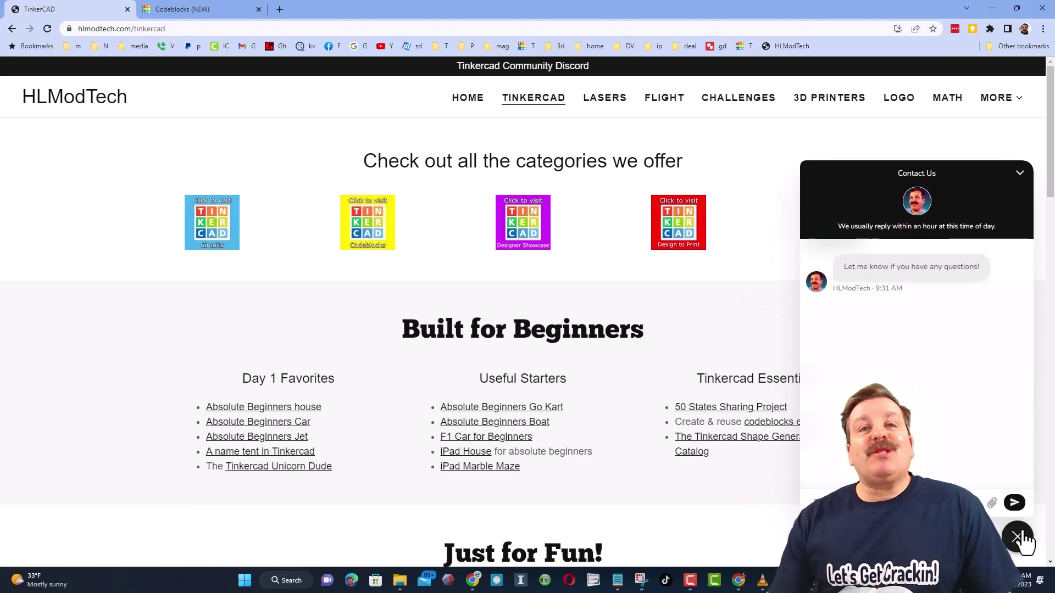
click(1022, 535)
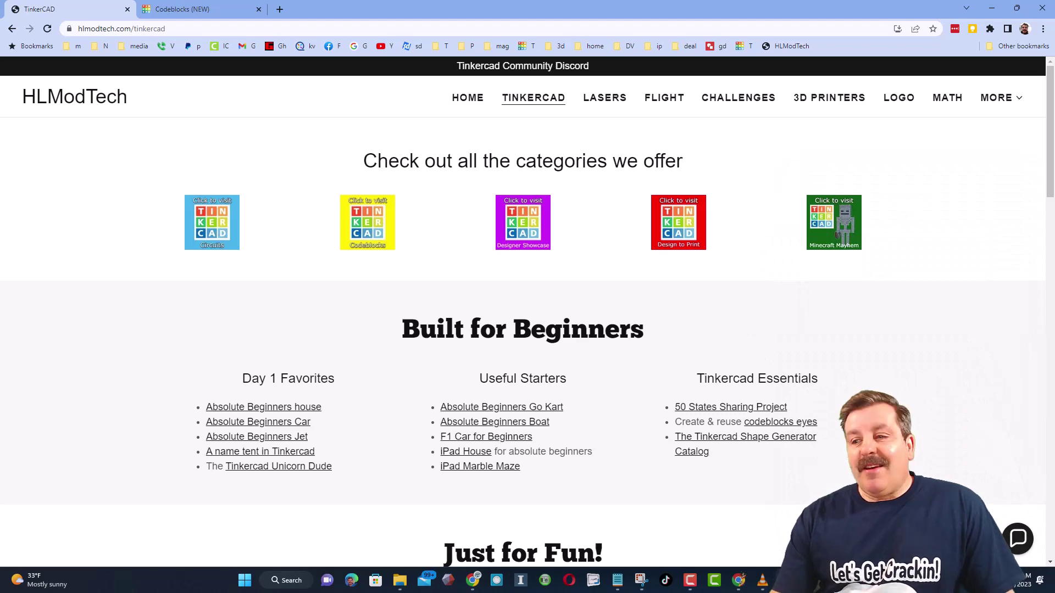
click(532, 69)
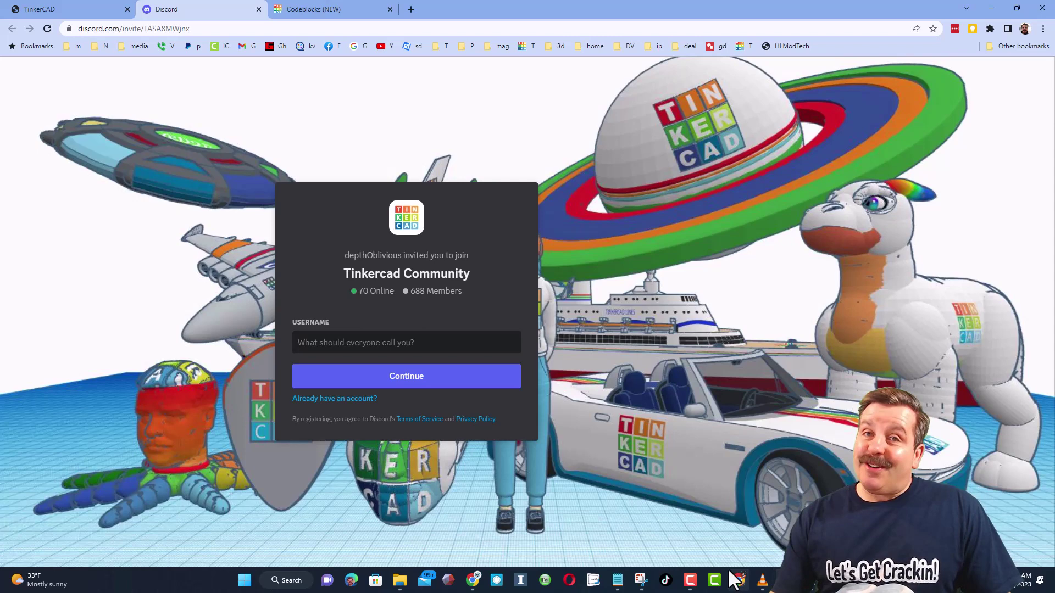
click(105, 10)
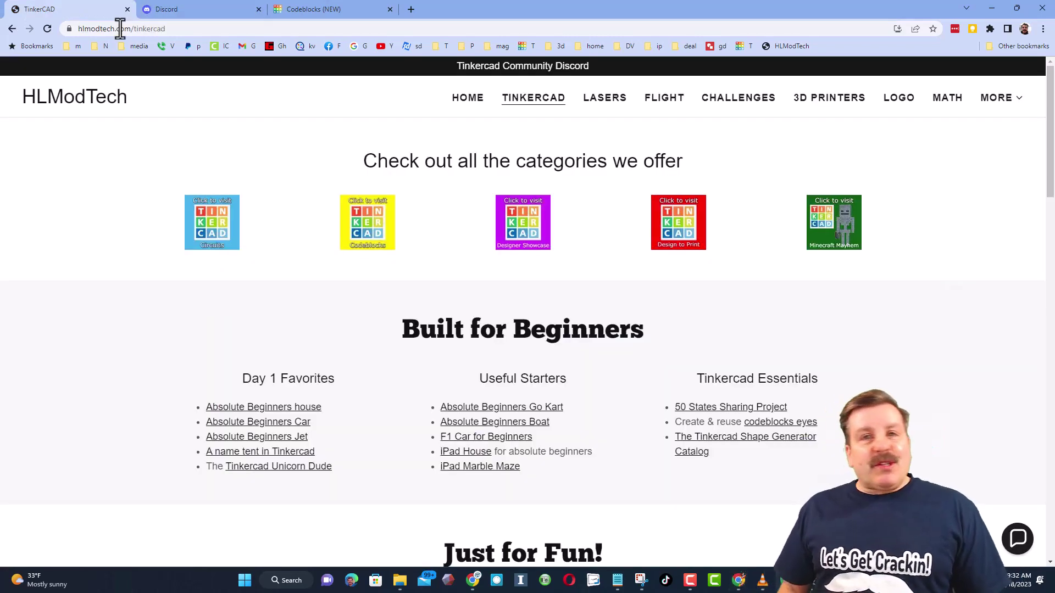